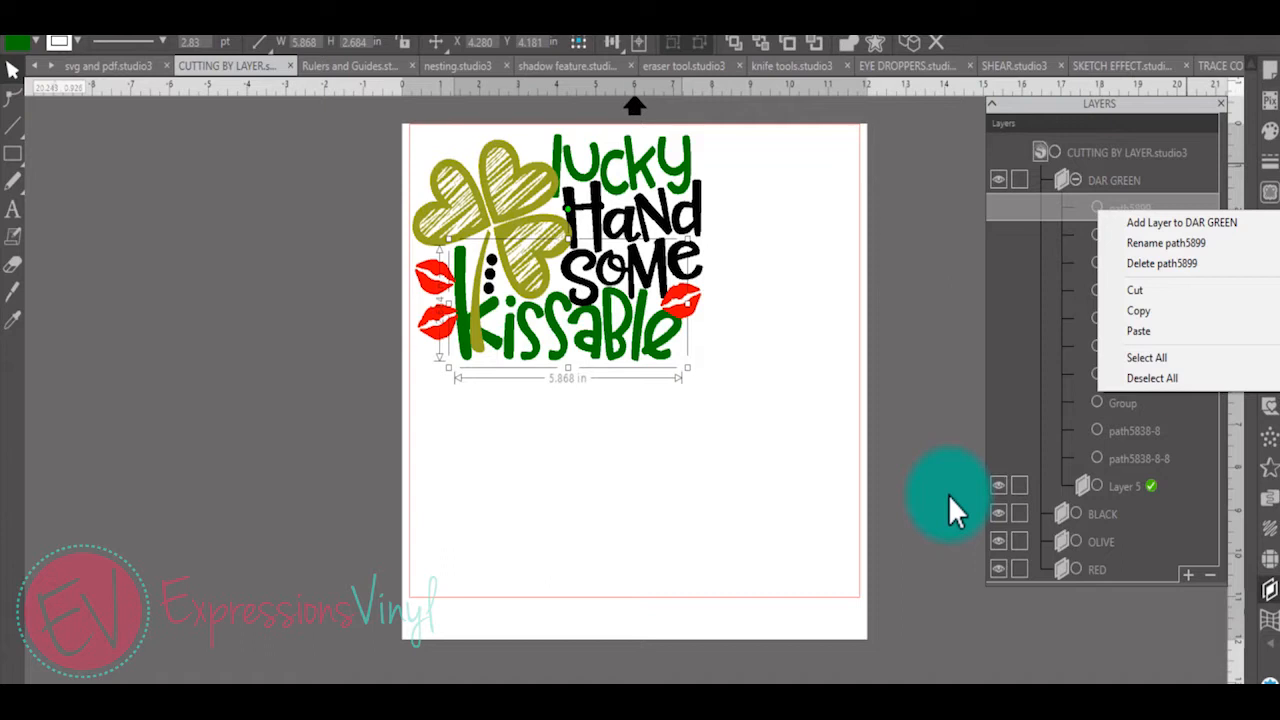
Rename the "kissable" lettering path5899 in the DAR GREEN layer as KISSABLE
left_click(1115, 198)
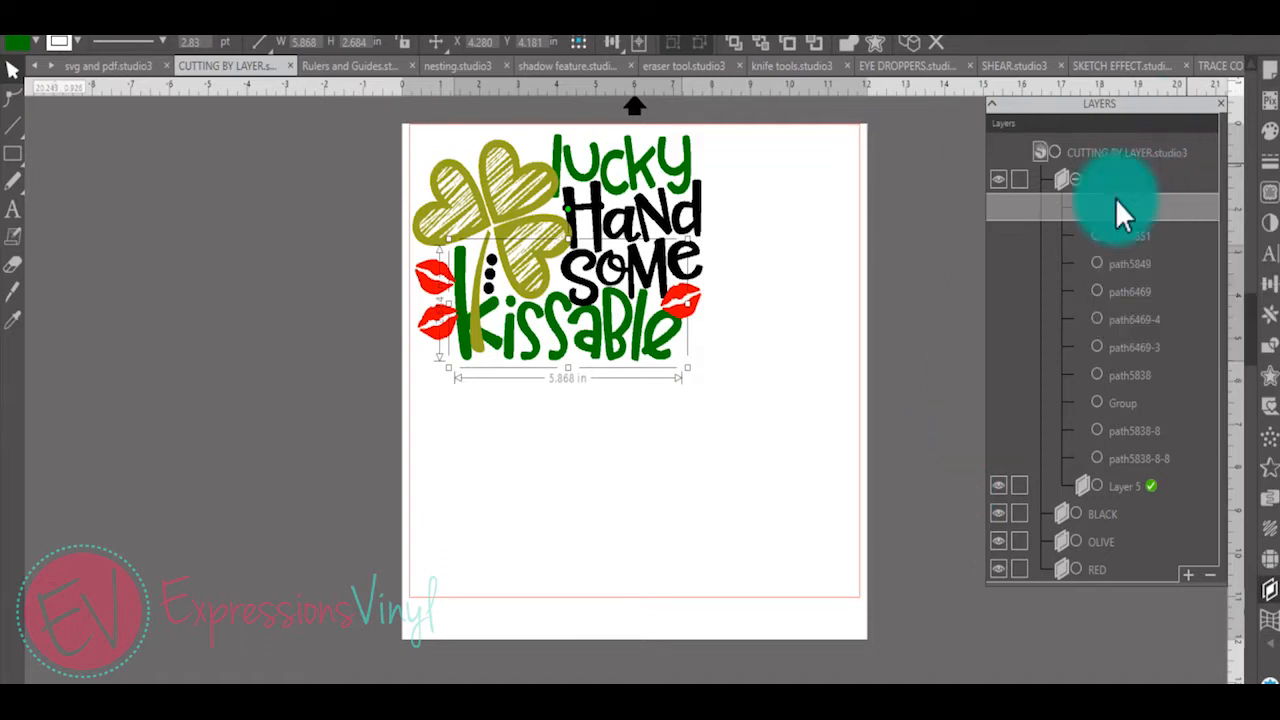
key("Down")
key("Down")
key("Down")
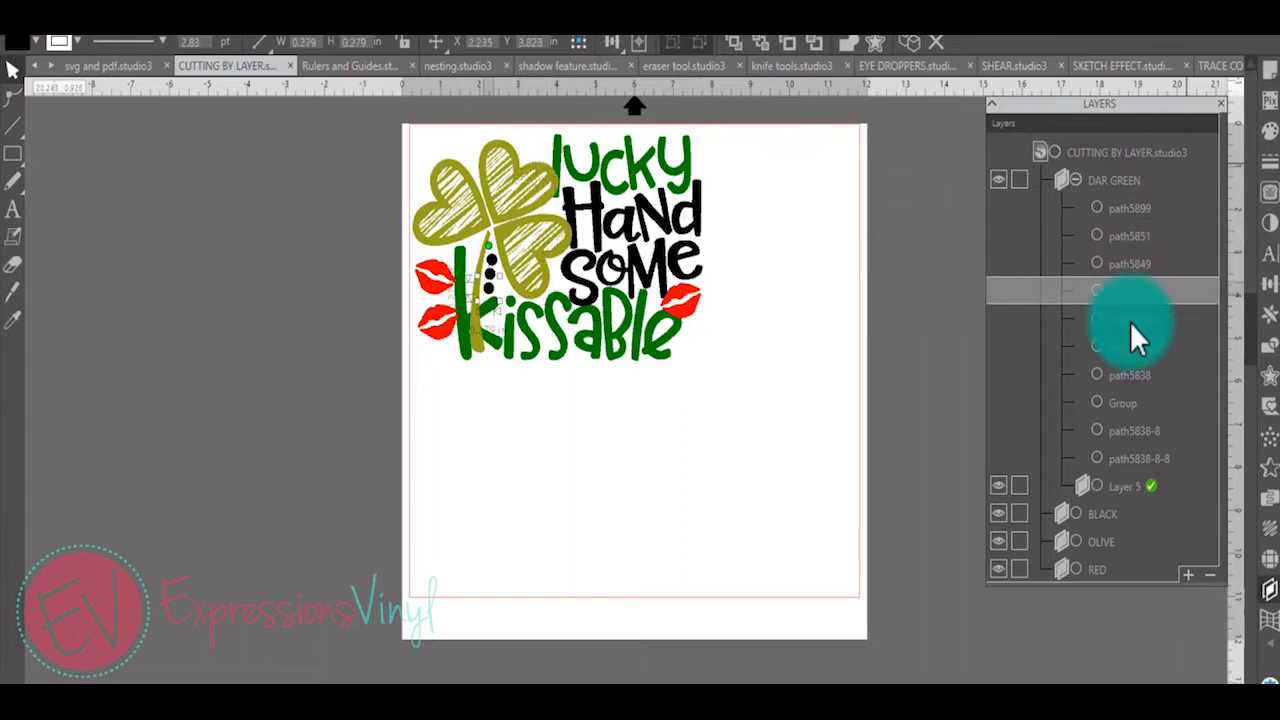
left_click(1130, 322)
left_click(1124, 208)
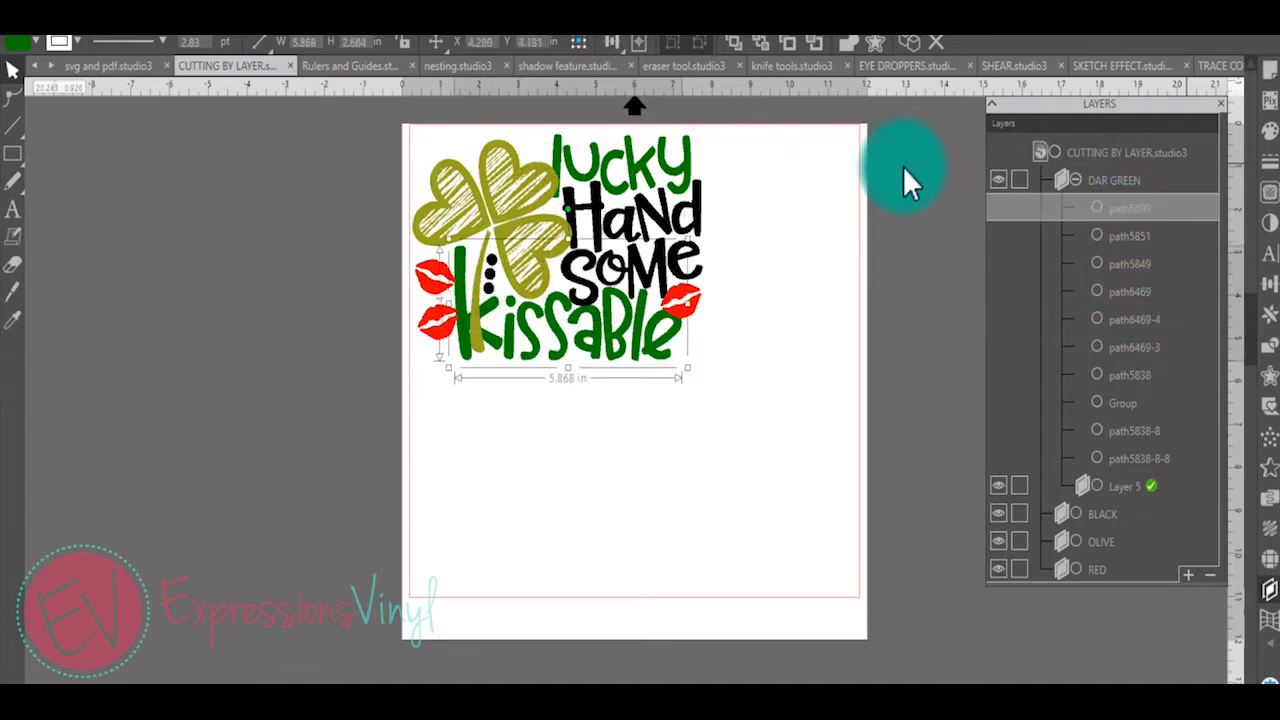
right_click(1120, 212)
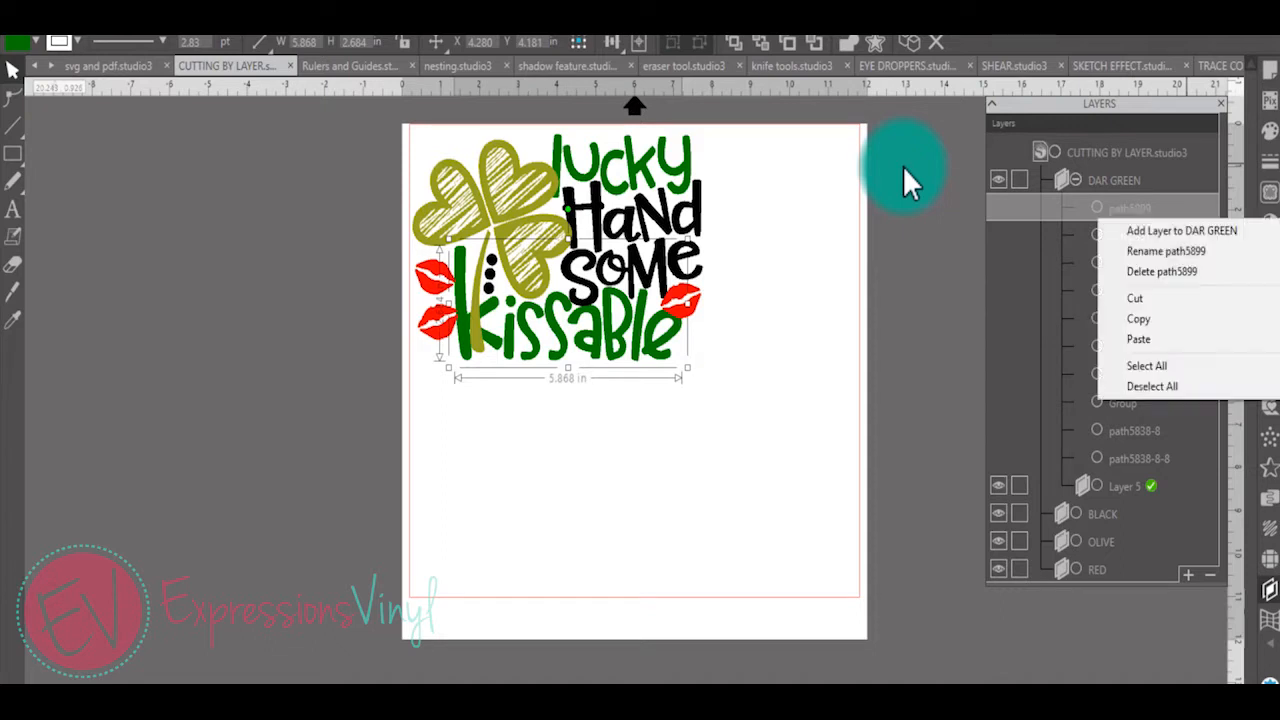
left_click(1135, 250)
key("Right")
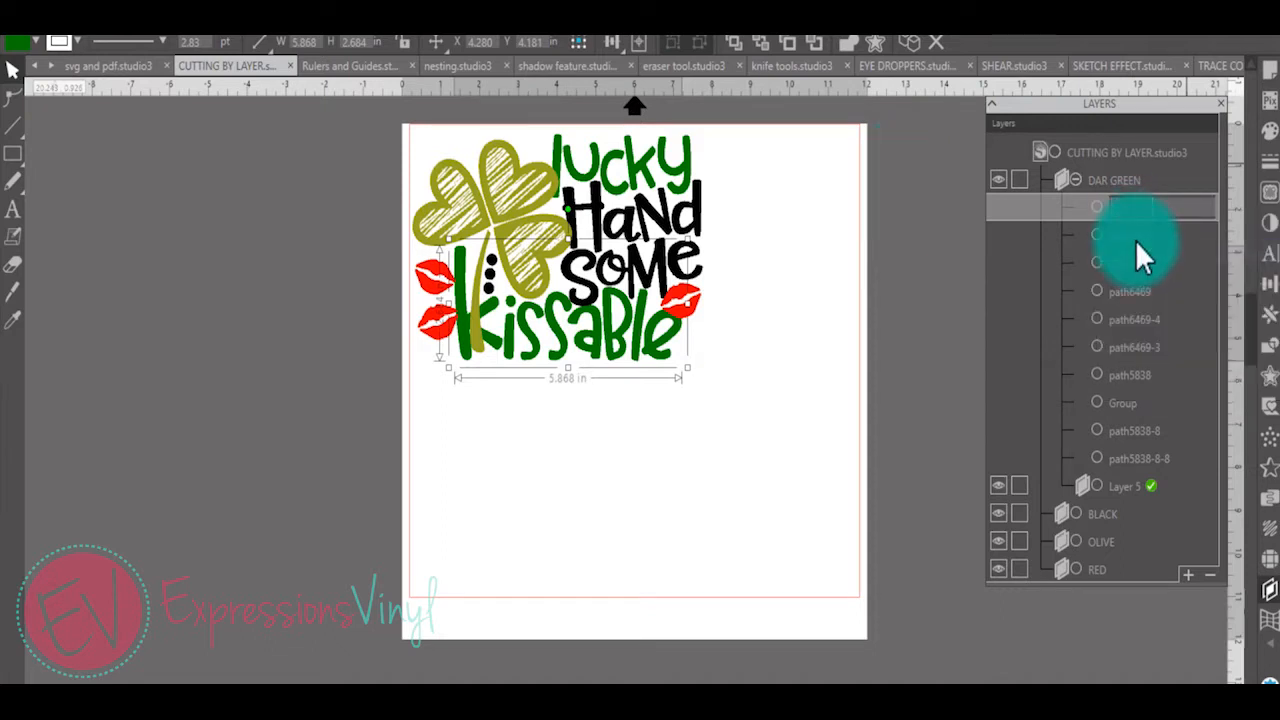
Rename the "lucky" lettering path5851 in the DAR GREEN layer as LUCKY
right_click(1135, 240)
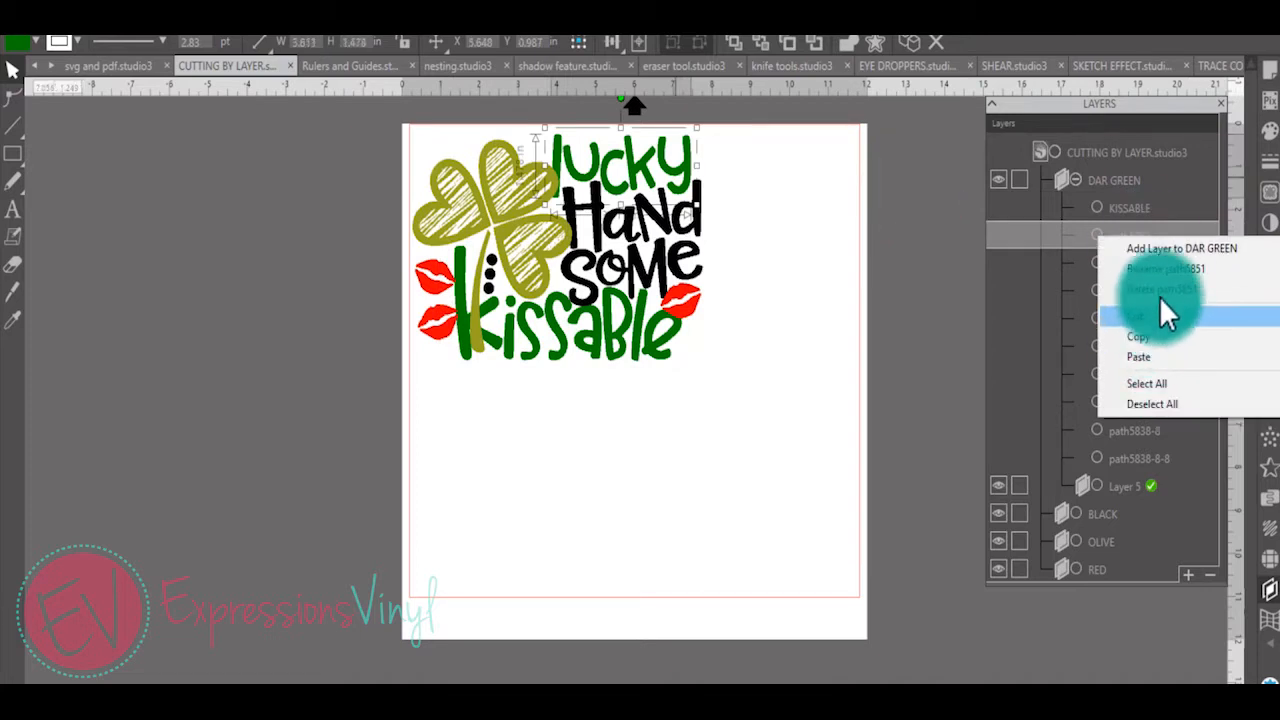
left_click(1153, 268)
type("LUCKY")
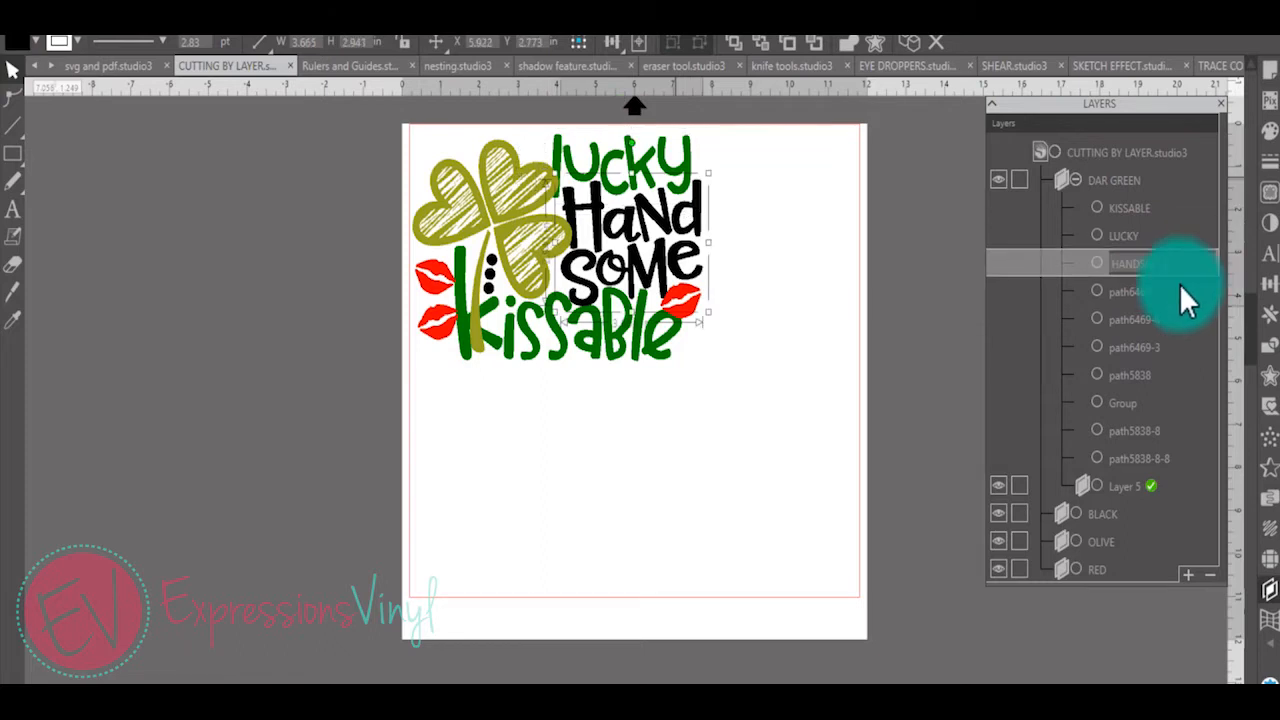
Name the black "handsome" lettering path HANDSOME and move it from the DAR GREEN layer into the BLACK layer
left_click(1066, 267)
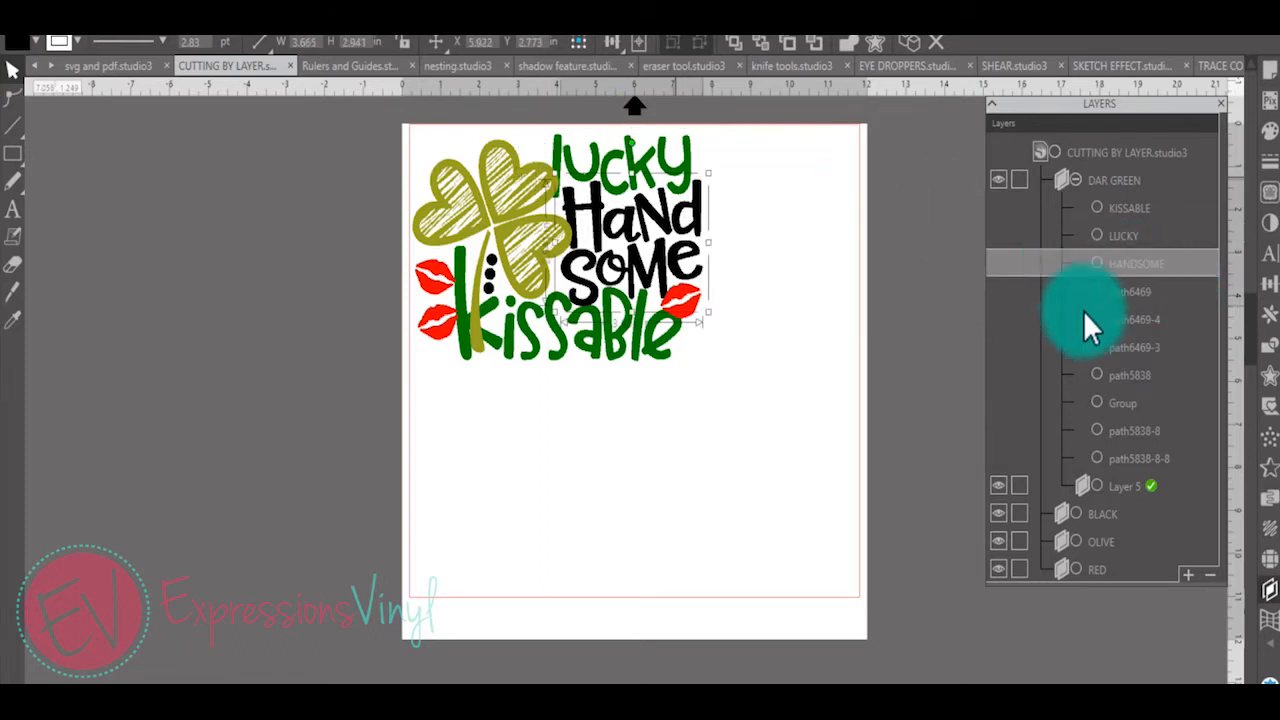
left_click_drag(1091, 511, 1063, 514)
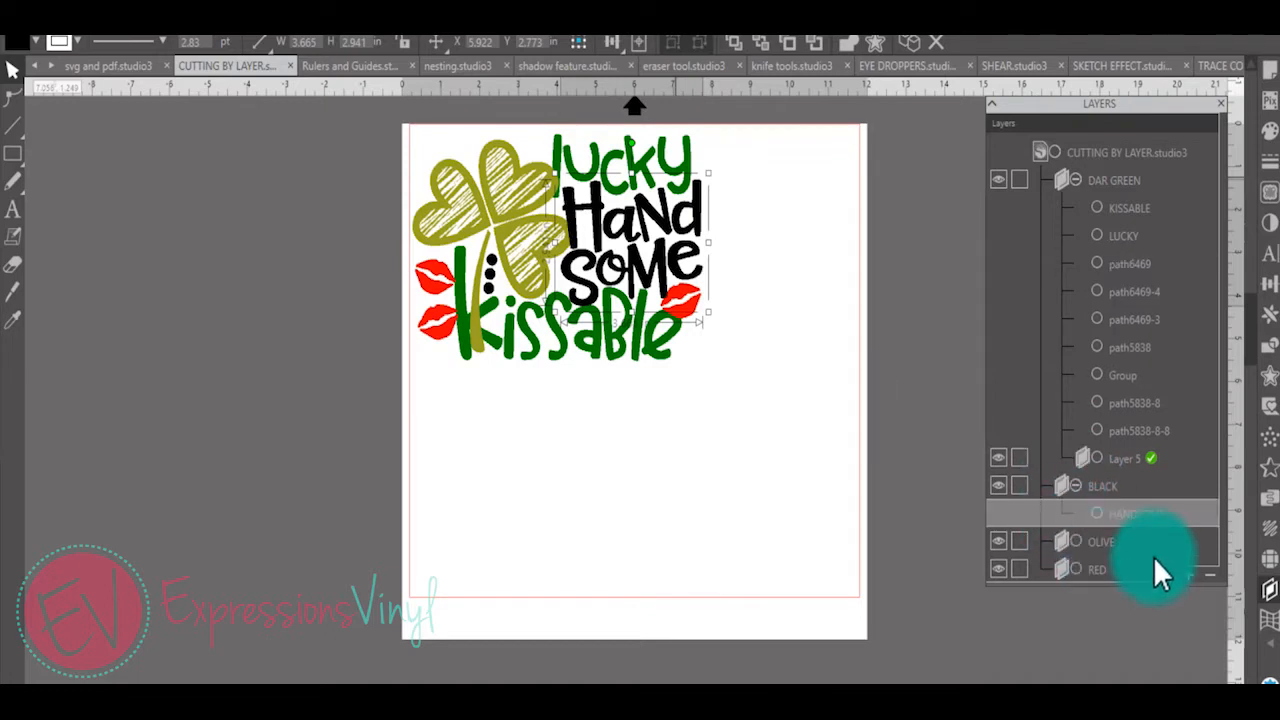
Examine which parts of the design path6469, path6469-4 and path6469-3 in the DAR GREEN layer belong to
right_click(1100, 263)
left_click(1146, 296)
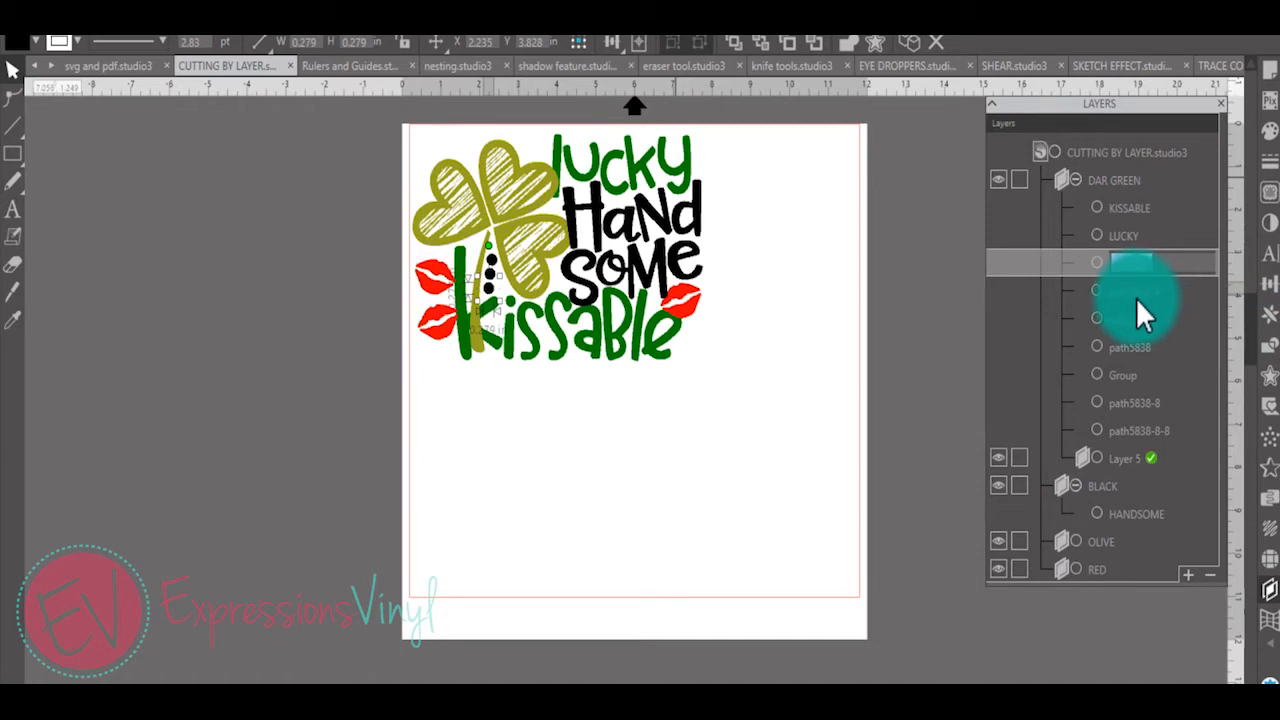
left_click(1124, 291)
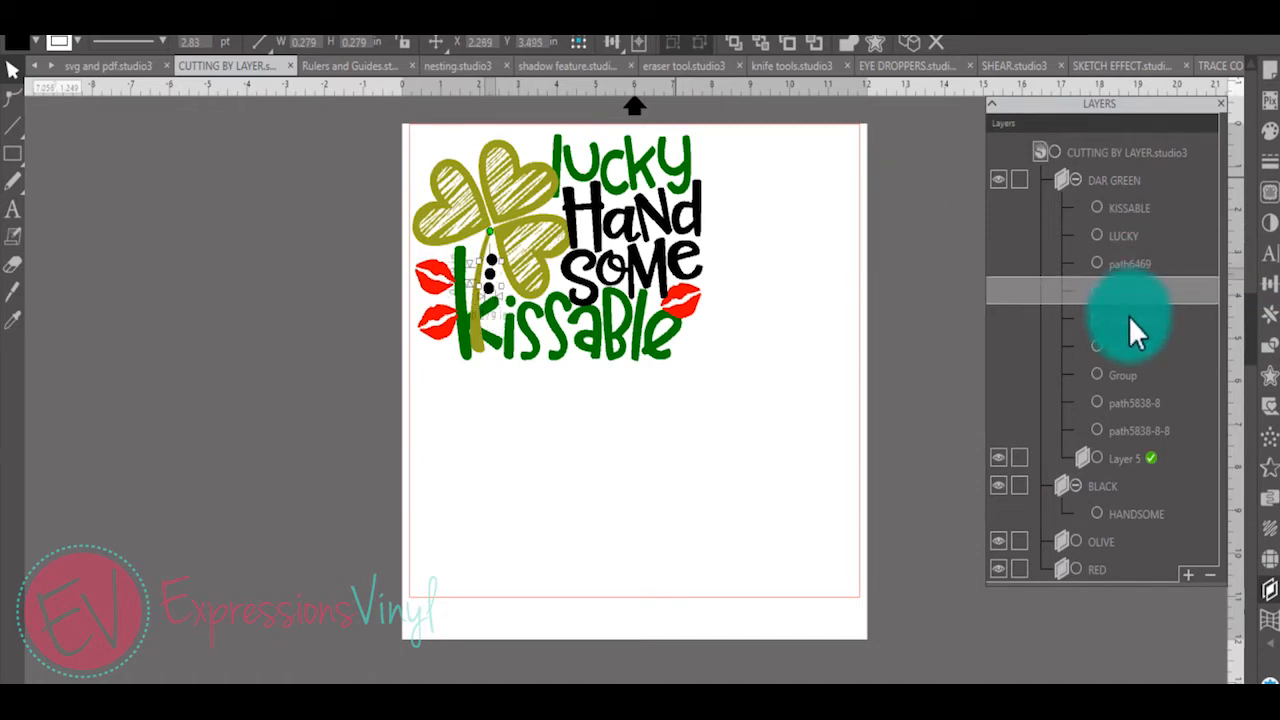
left_click(1128, 317)
left_click(1126, 345)
left_click(1124, 319)
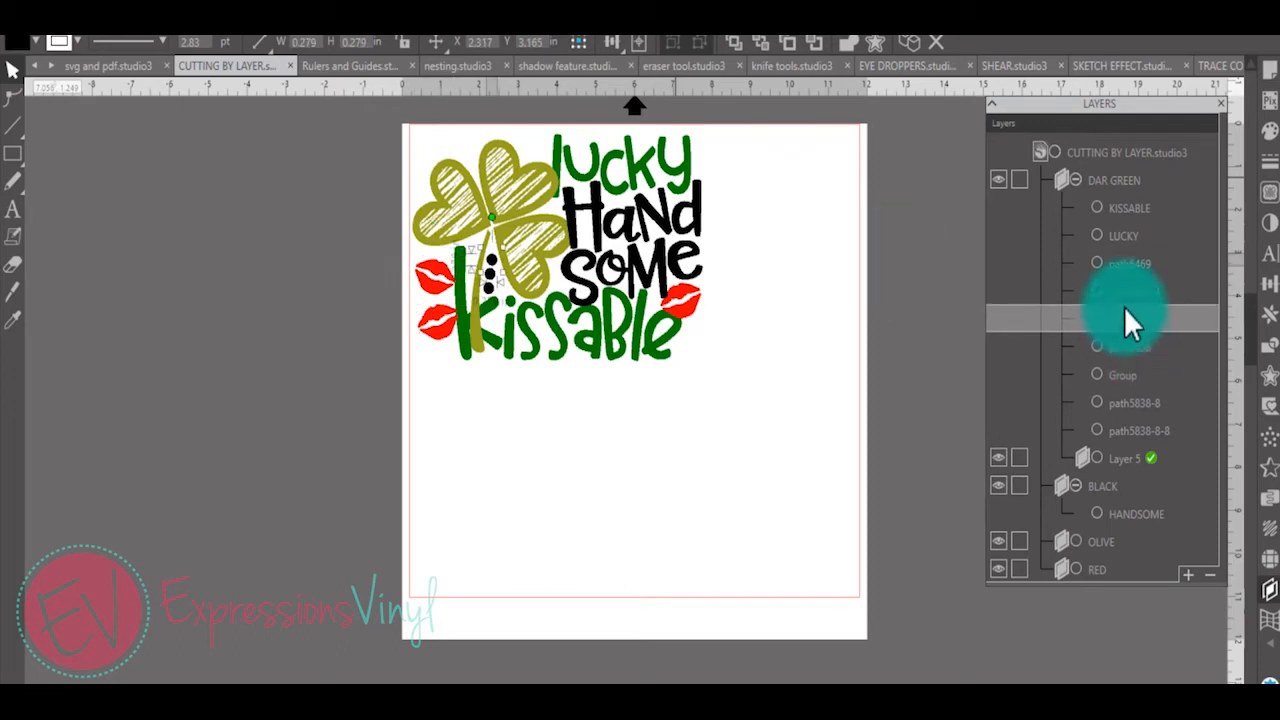
left_click(1124, 291)
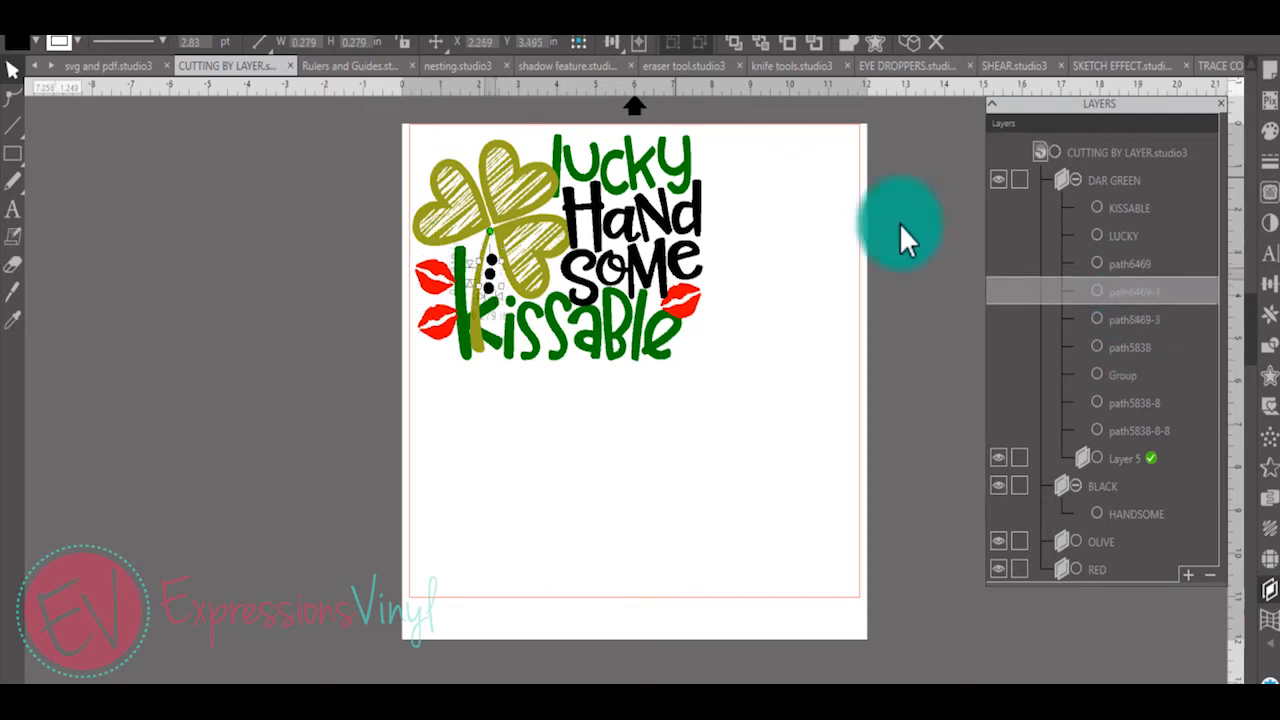
left_click(1124, 272)
left_click(1124, 291)
left_click(1124, 319)
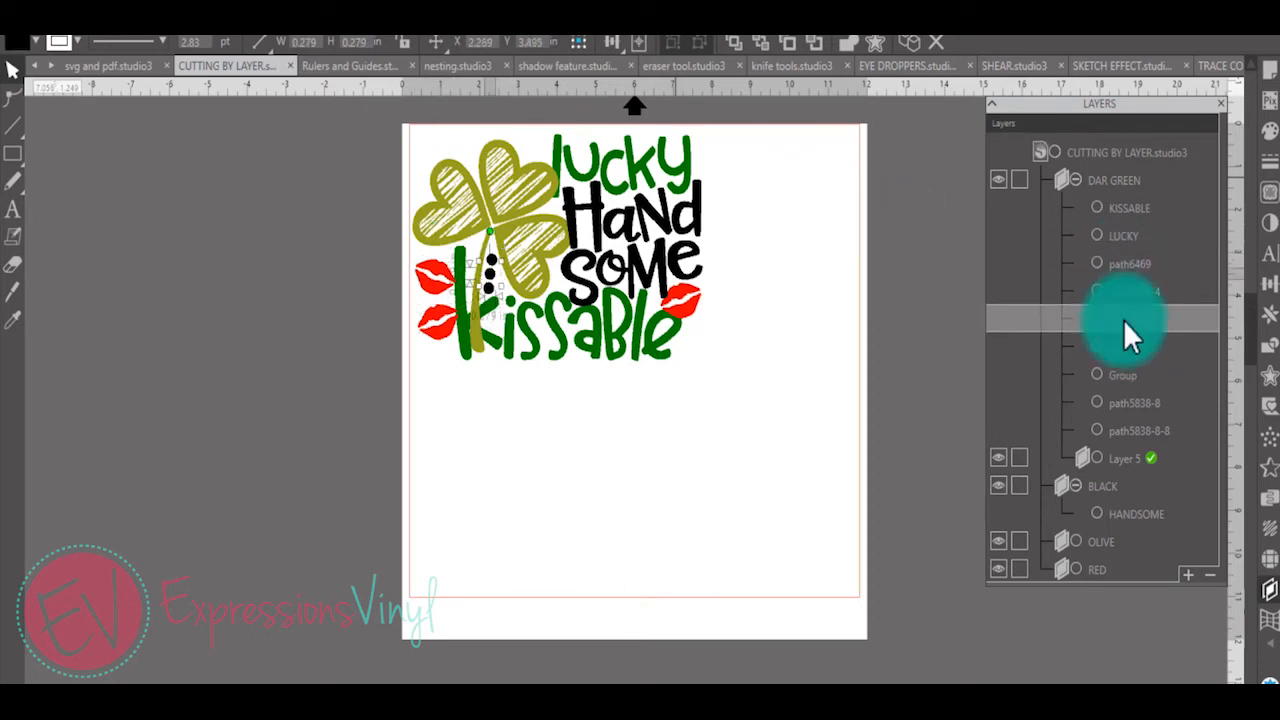
Move the three dot paths path6469, path6469-4 and path6469-3 together from the DAR GREEN layer into the BLACK layer
left_click(1092, 268)
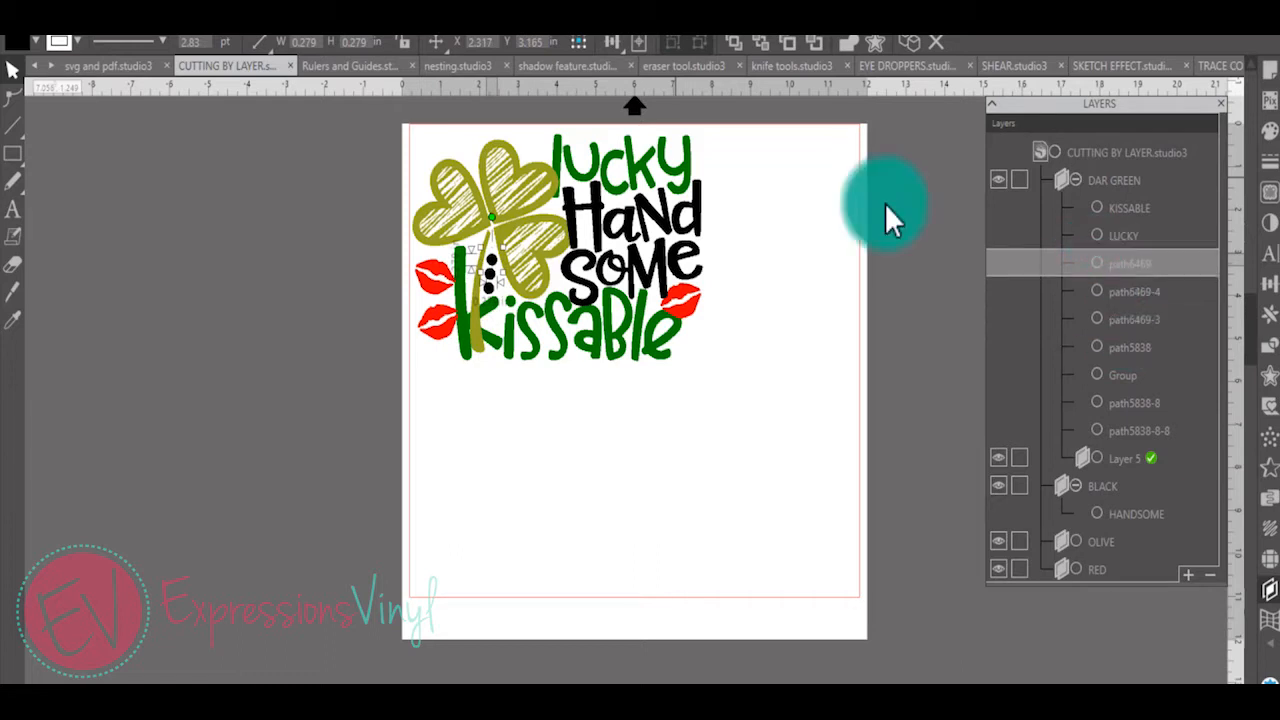
left_click(1112, 288, "shift")
left_click(1121, 319, "shift")
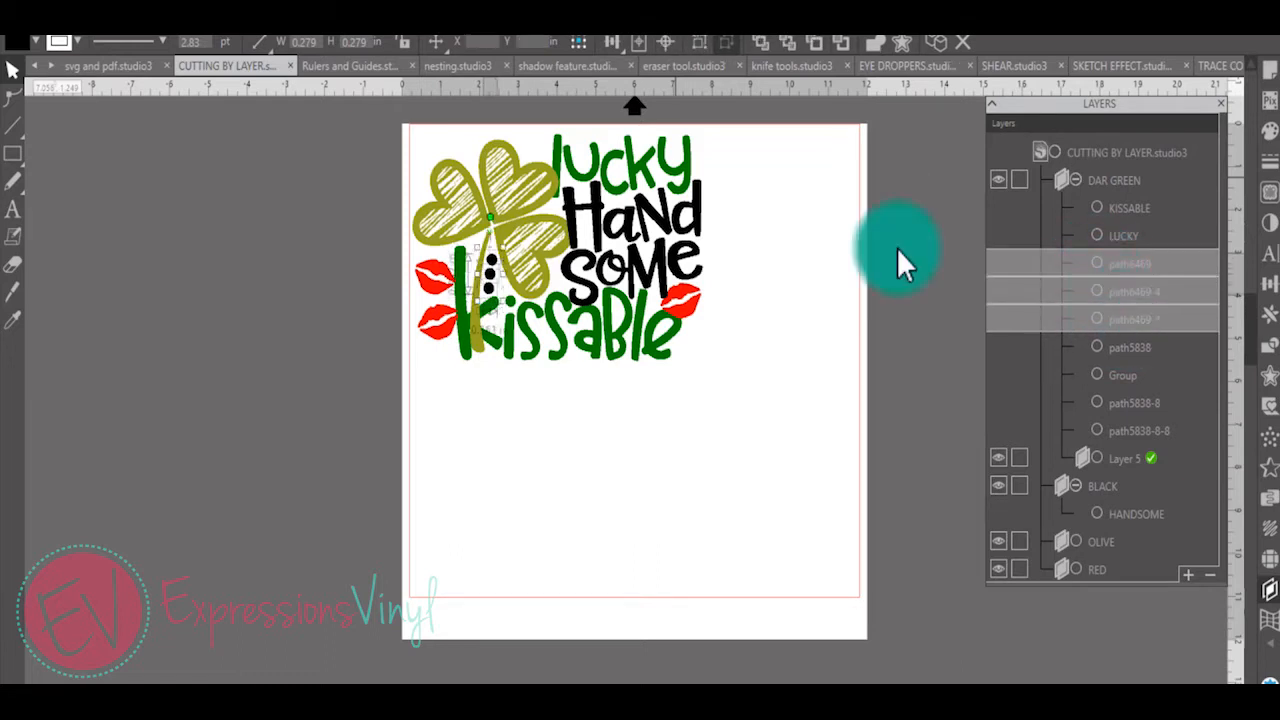
mouse_move(1106, 346)
left_mouse_down()
mouse_move(1104, 522)
mouse_move(1070, 518)
left_mouse_up()
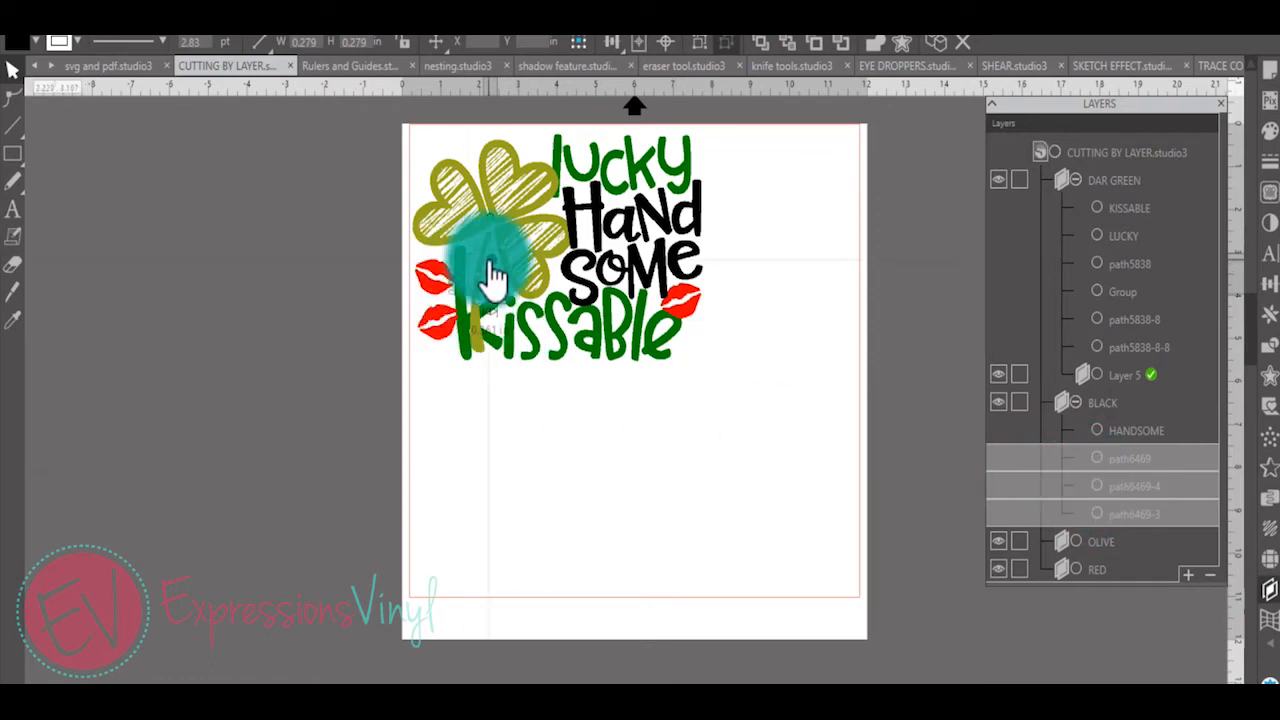
Group the three black dots and rename the group in the BLACK layer as DOTS
right_click(526, 342)
left_click(540, 532)
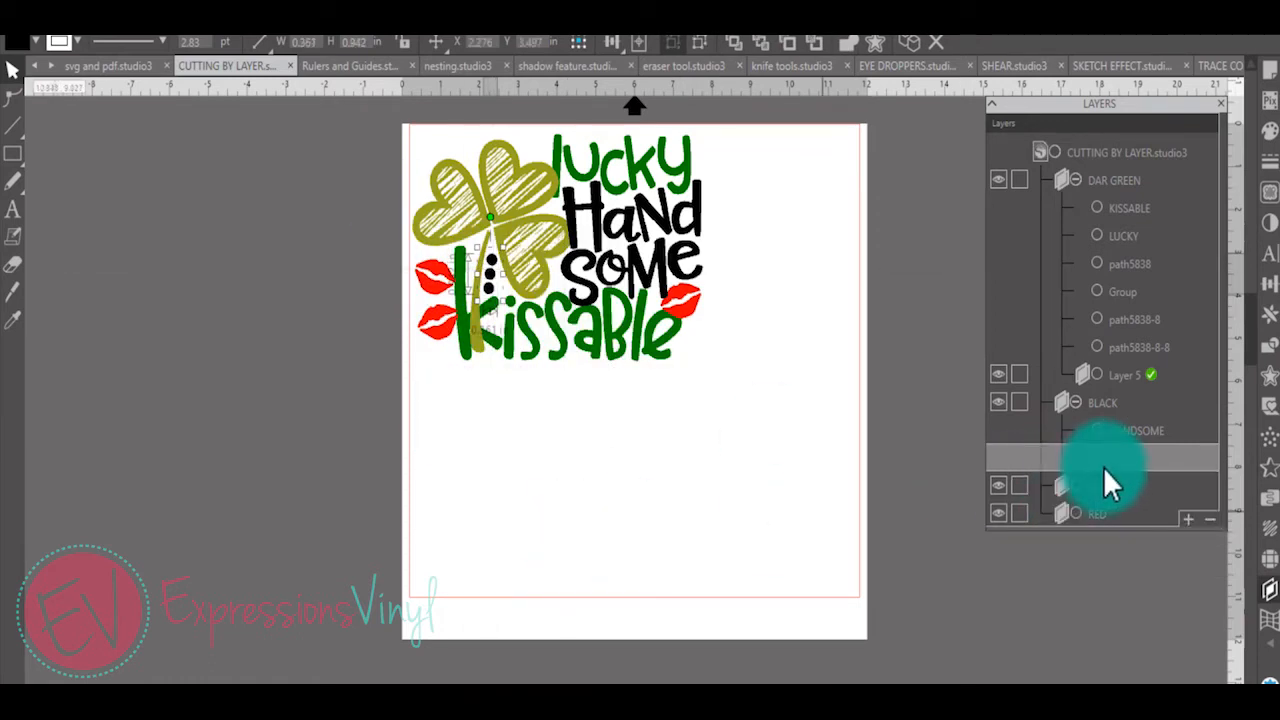
right_click(1106, 461)
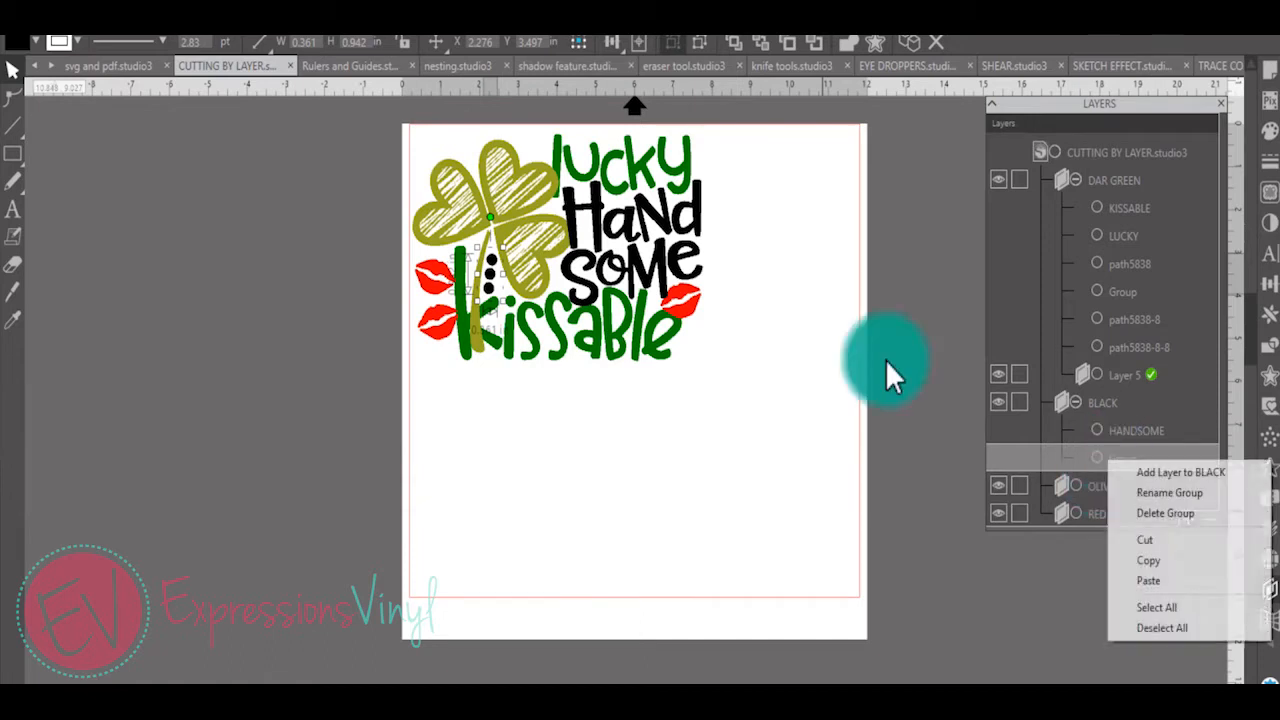
left_click(1140, 493)
type("DOTS")
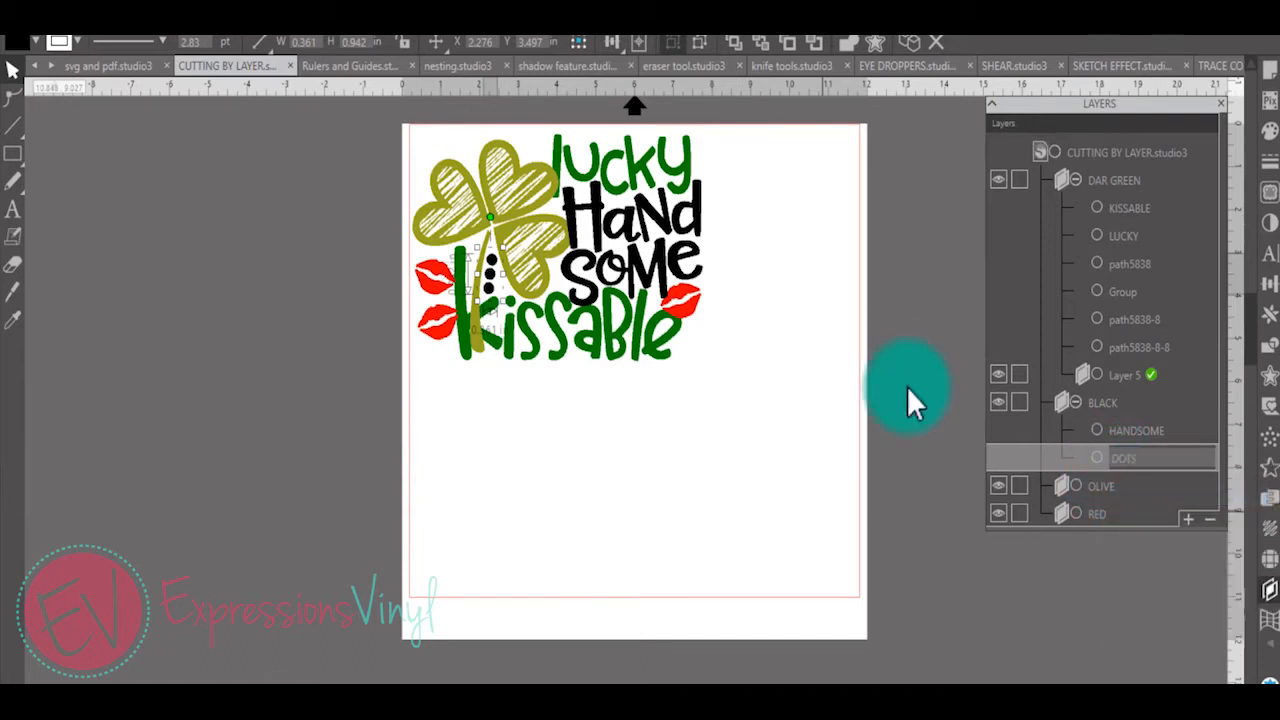
left_click(1119, 262)
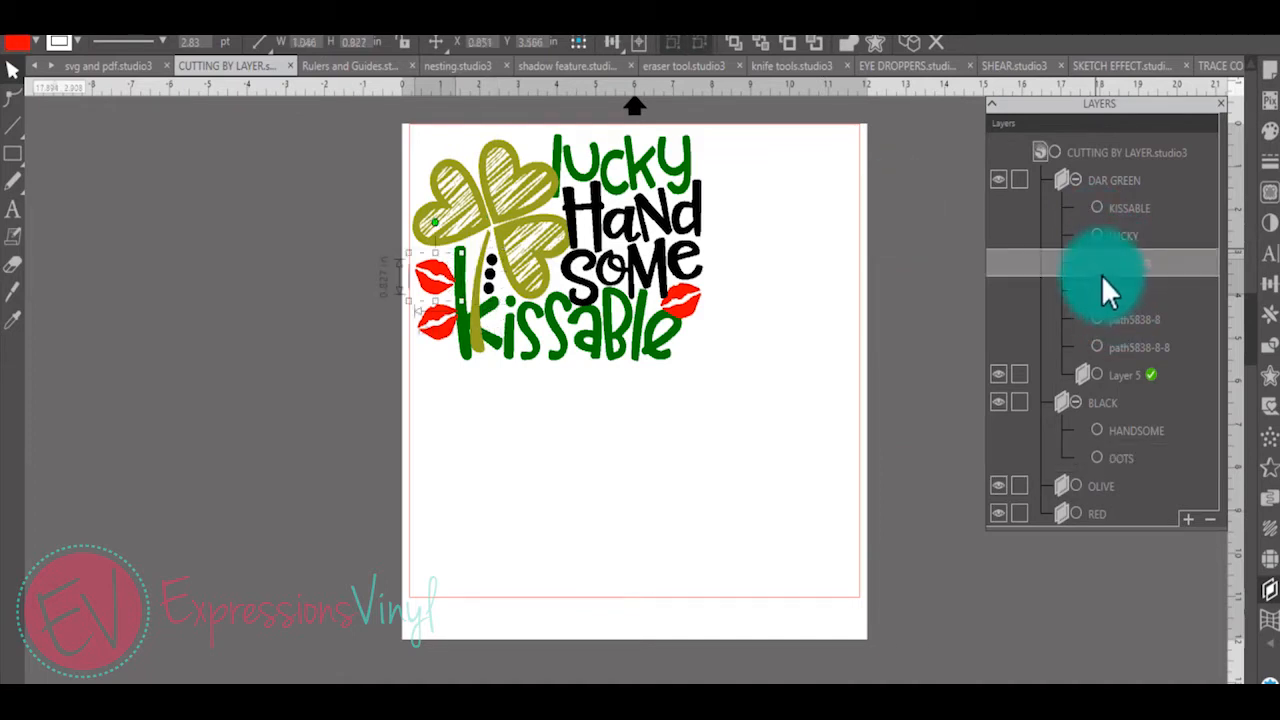
left_click(1114, 320)
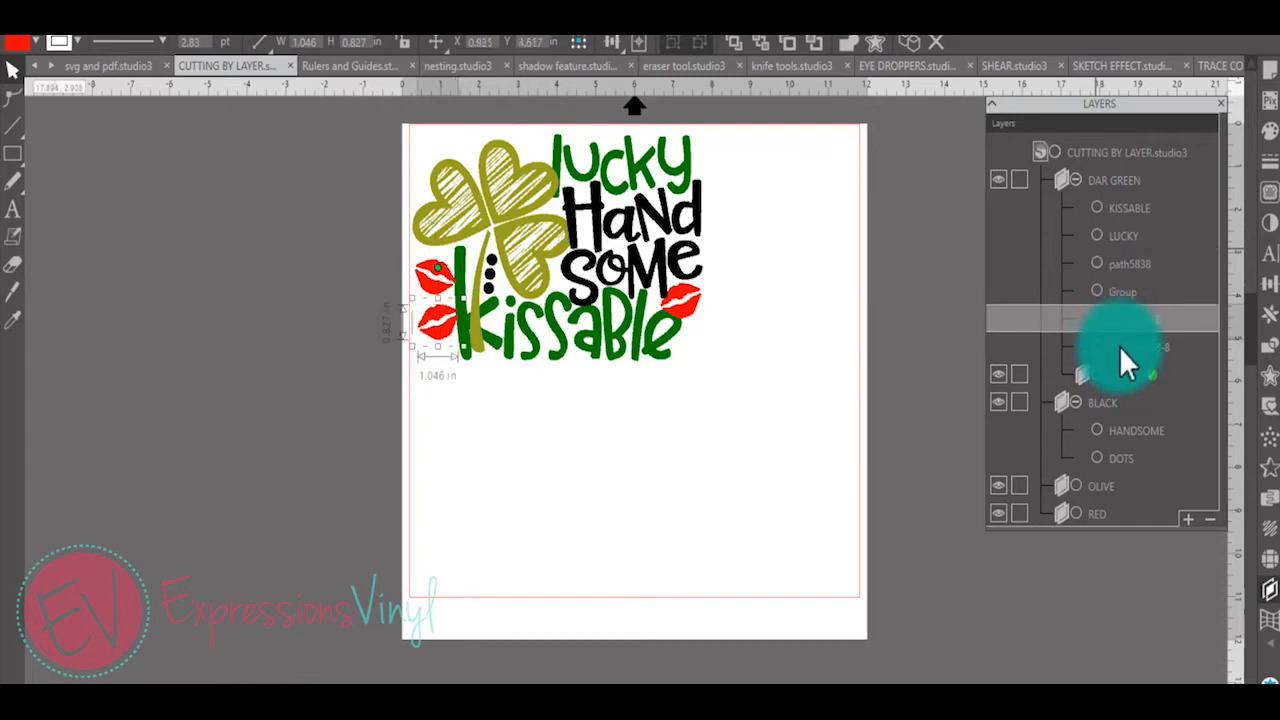
left_click(1121, 347)
left_click(1100, 265)
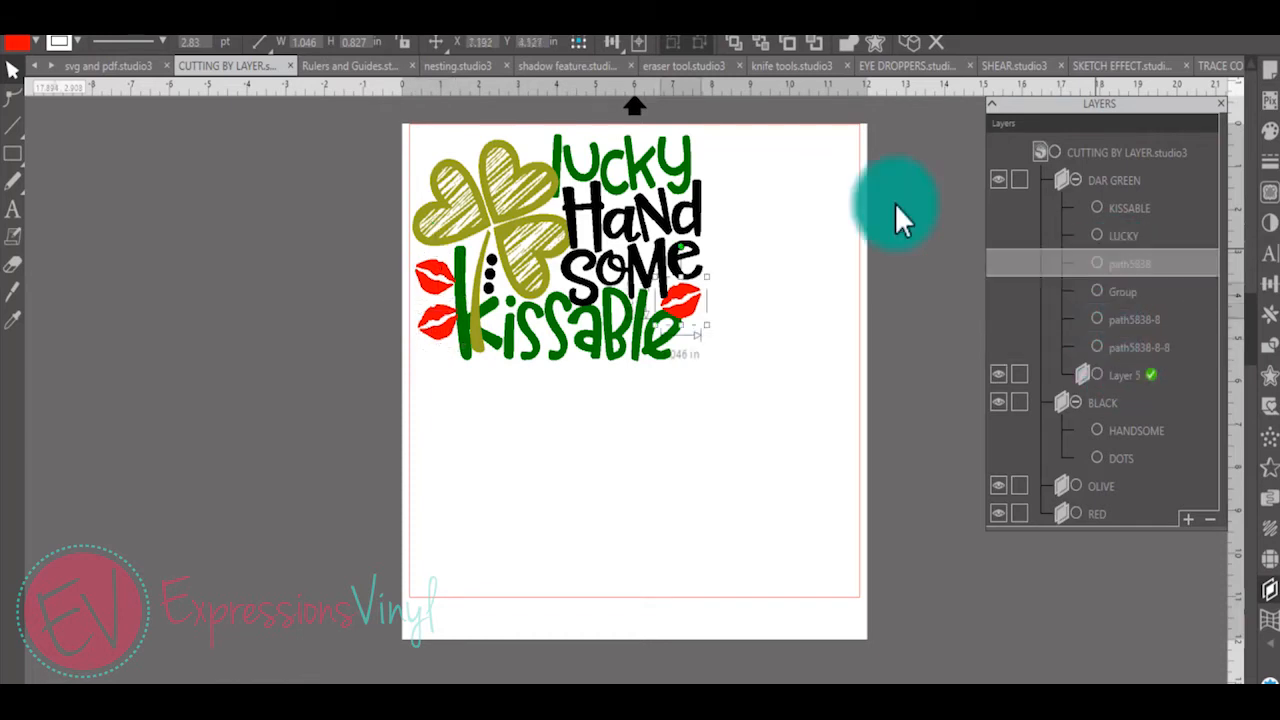
left_click(1122, 322, "shift")
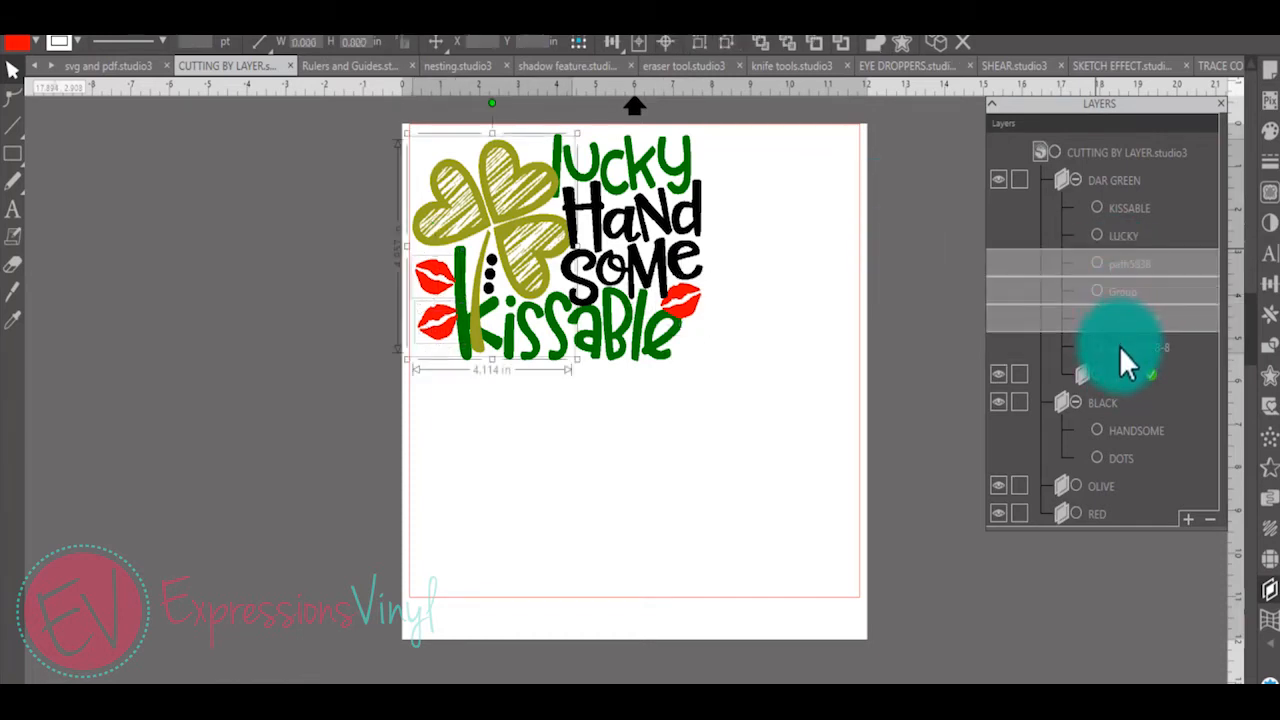
left_click(1119, 346, "shift")
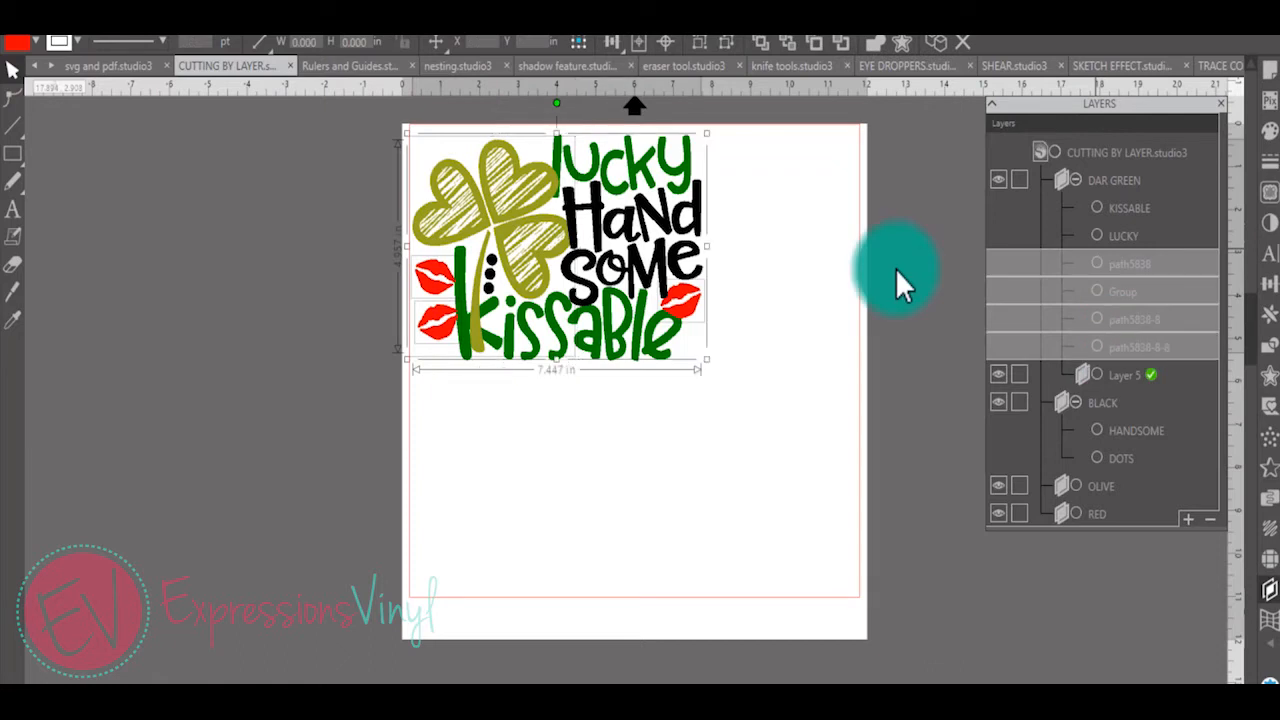
left_click(1116, 367)
Move the clover group from the DAR GREEN layer into the OLIVE layer and rename it SHAMROCK
left_click(1114, 291)
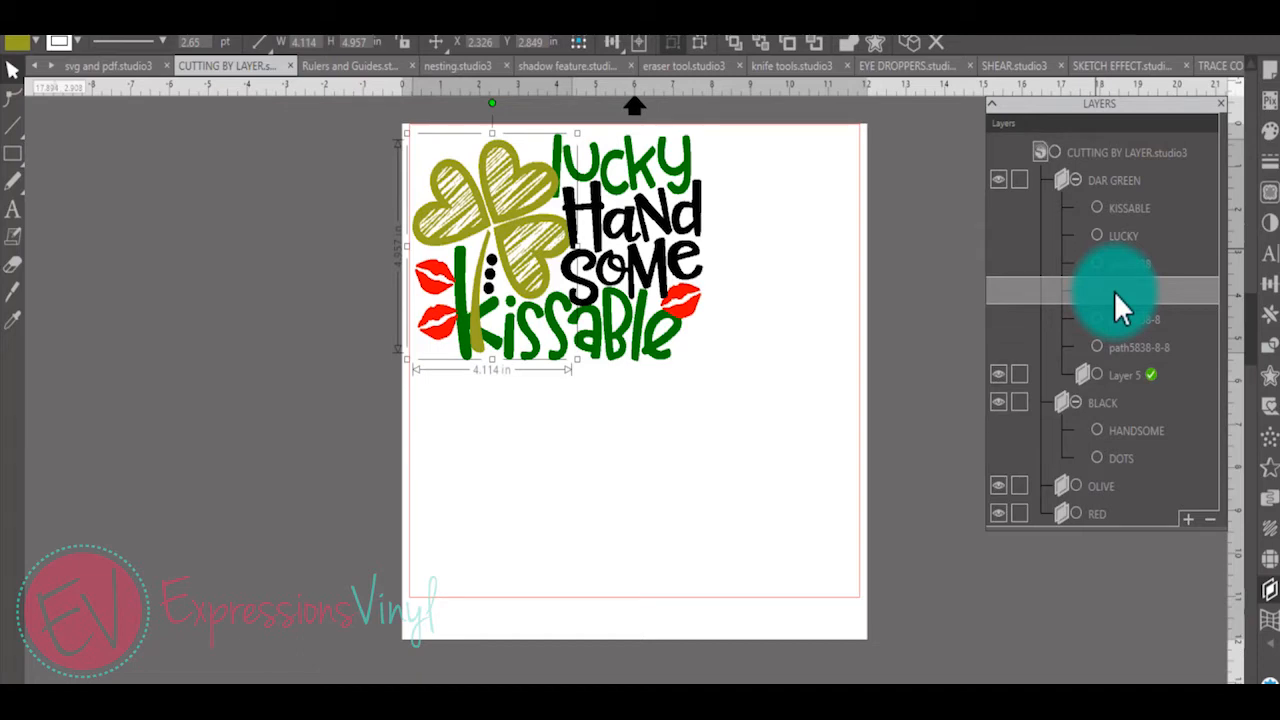
left_click_drag(1114, 291, 1112, 488)
right_click(1114, 487)
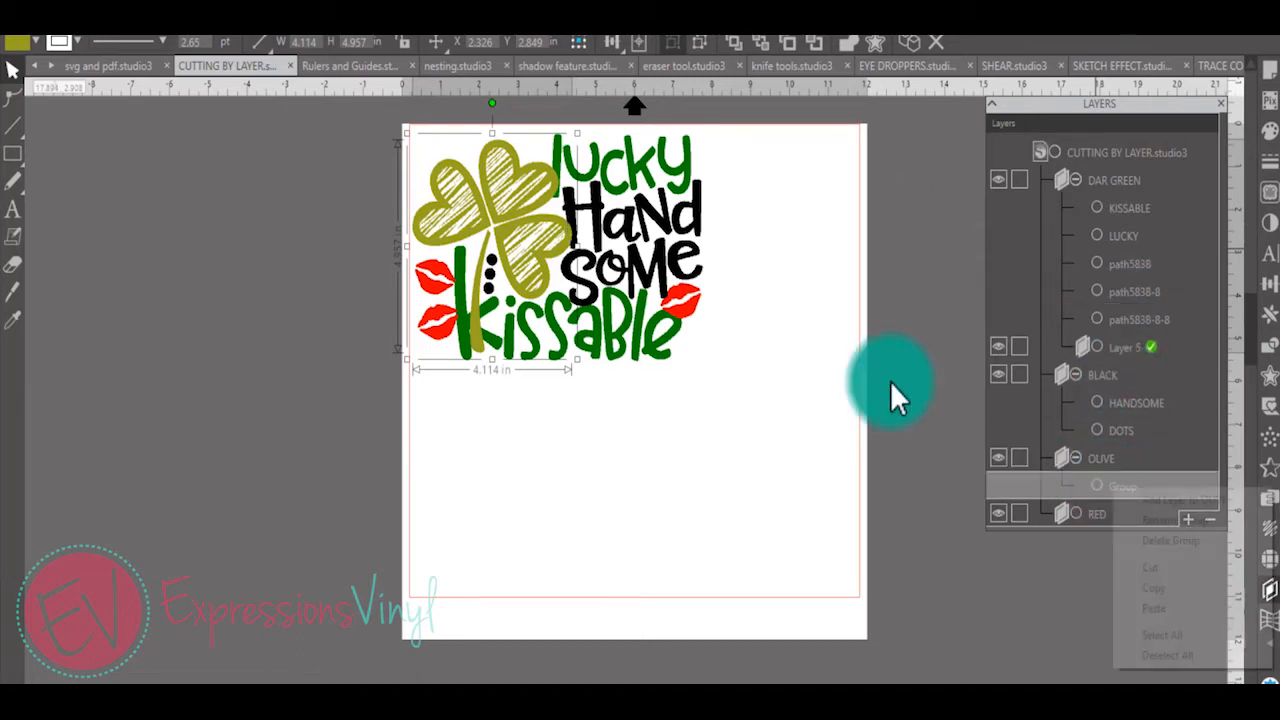
left_click(1167, 521)
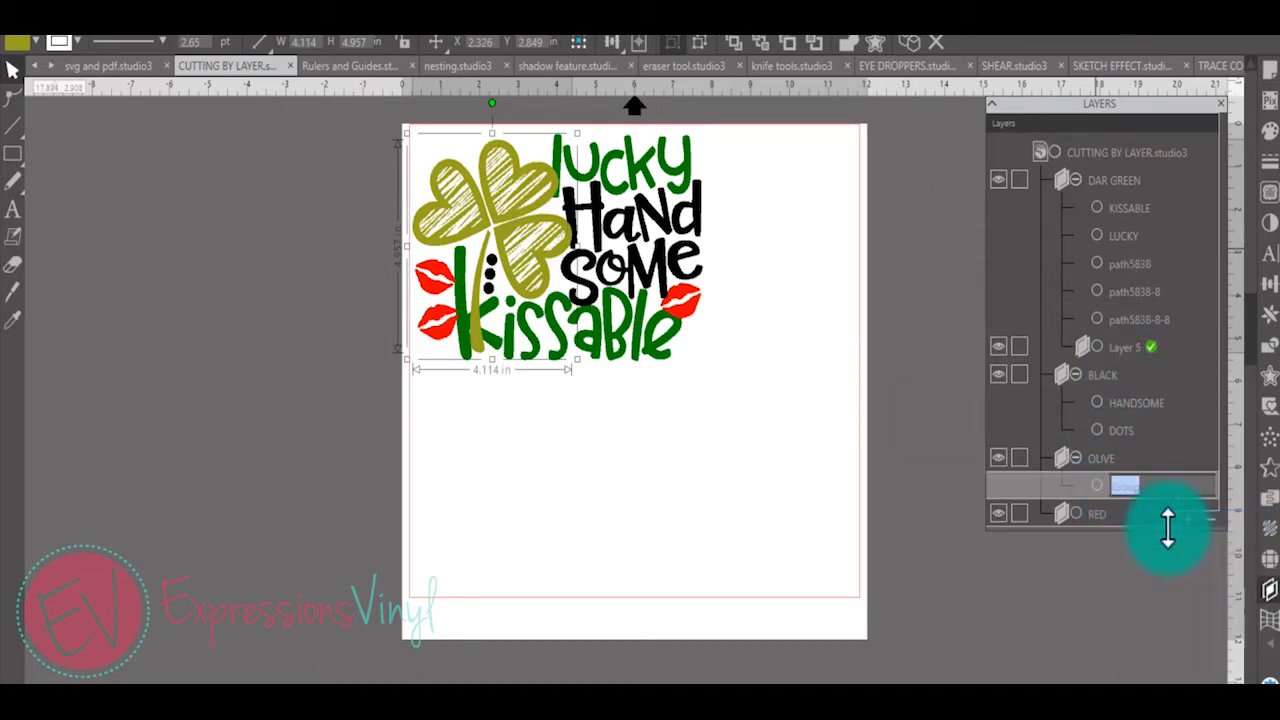
type("SHAMROCK")
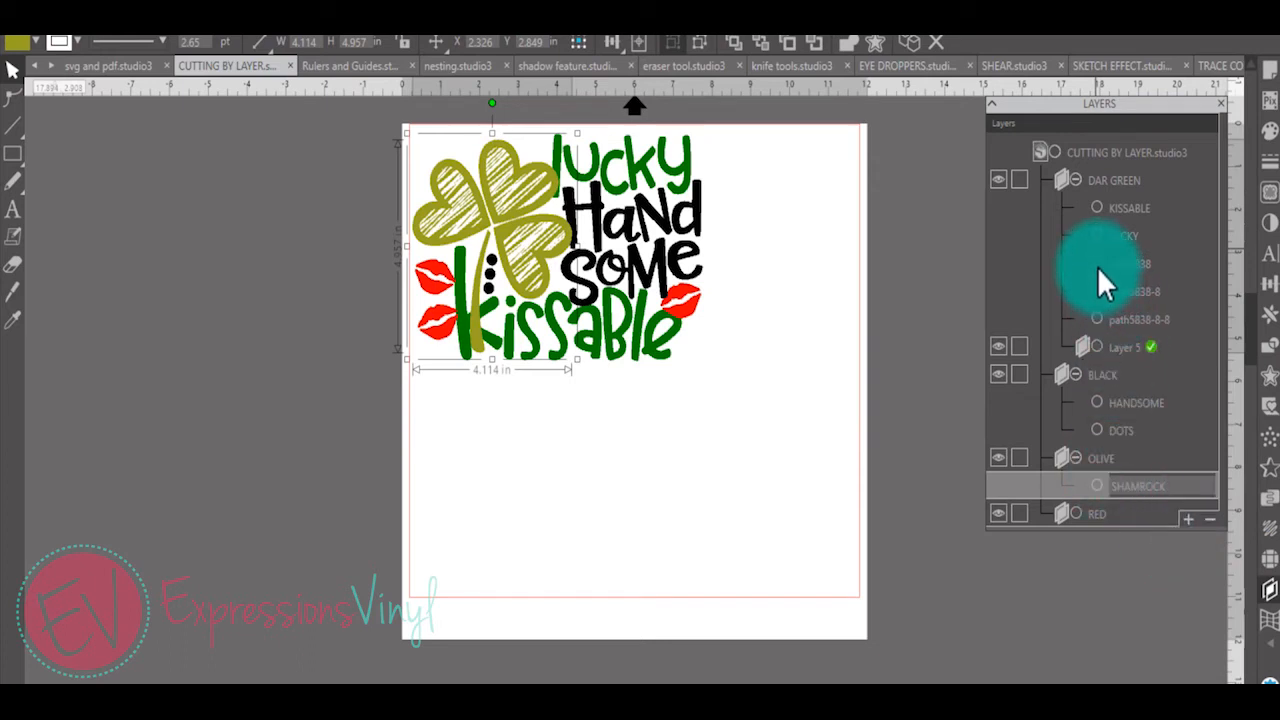
Move the three lip paths path5838, path5838-8 and path5838-8-8 together from the DAR GREEN layer into the RED layer
left_click(1098, 266)
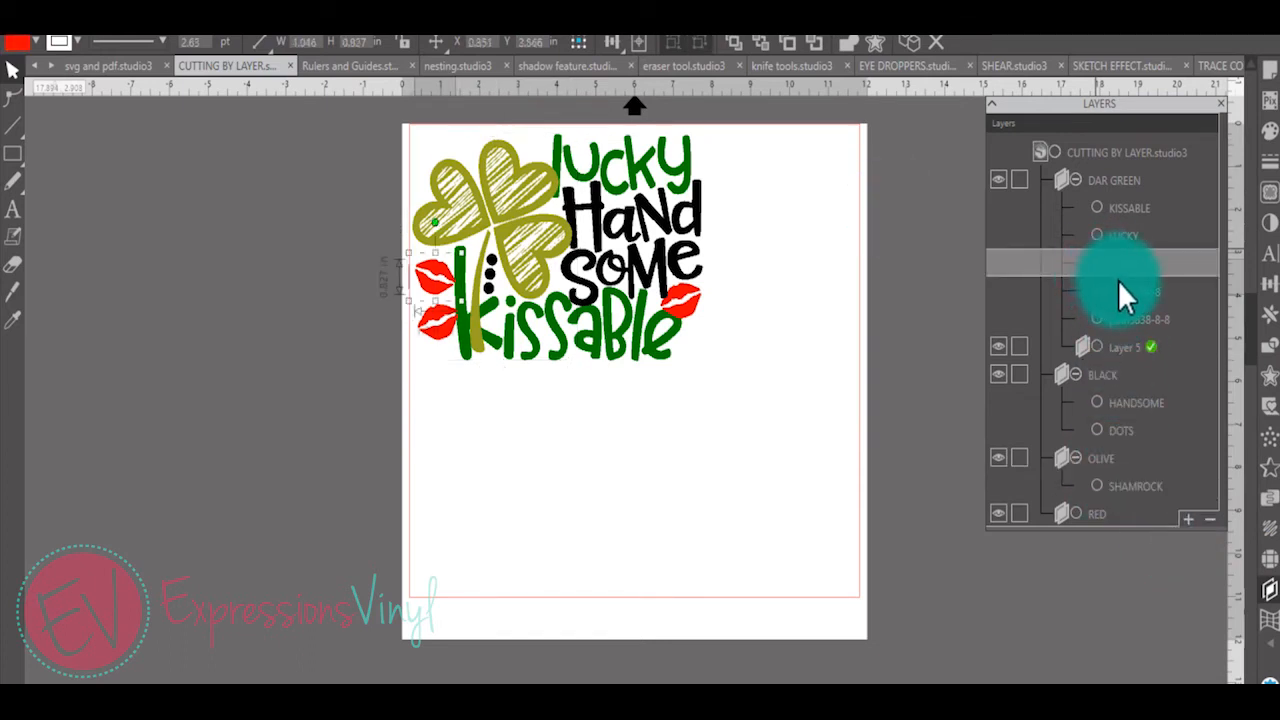
left_click(1118, 283, "shift")
left_click(1120, 313, "shift")
left_click_drag(1128, 287, 1098, 518)
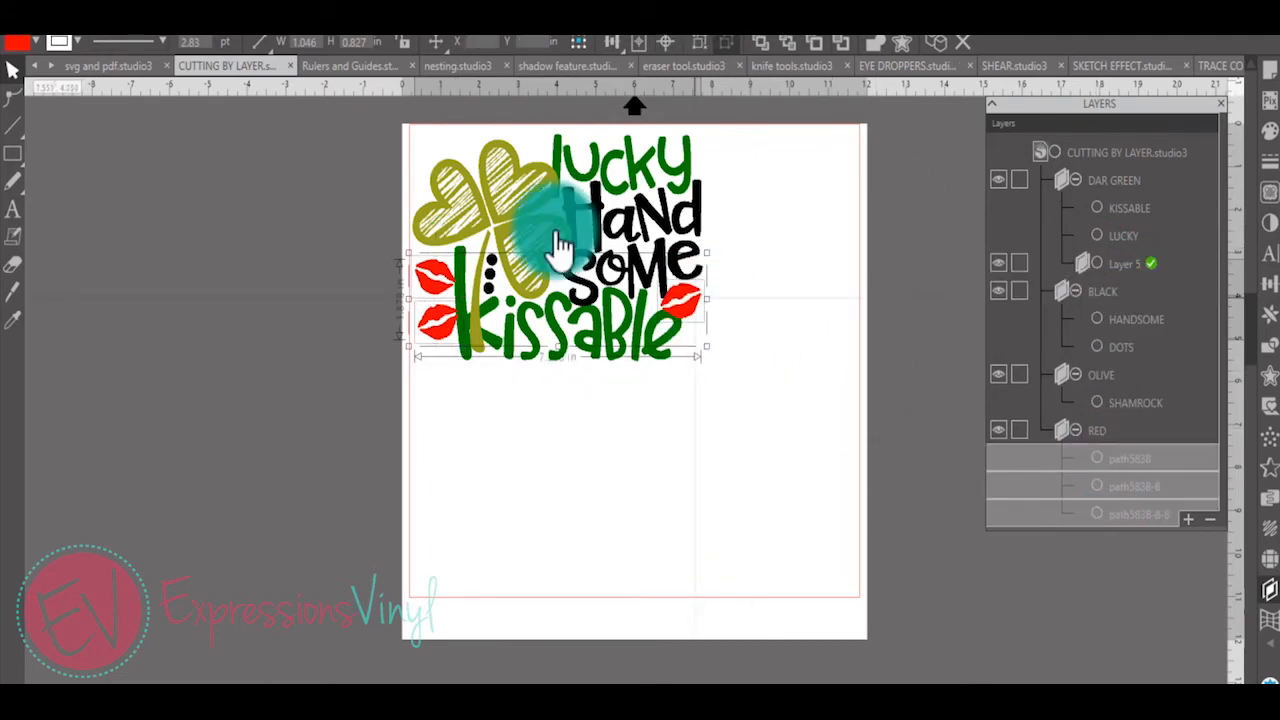
Group the three red lips and rename the group in the RED layer as LIPS
right_click(695, 298)
left_click(746, 512)
right_click(1117, 458)
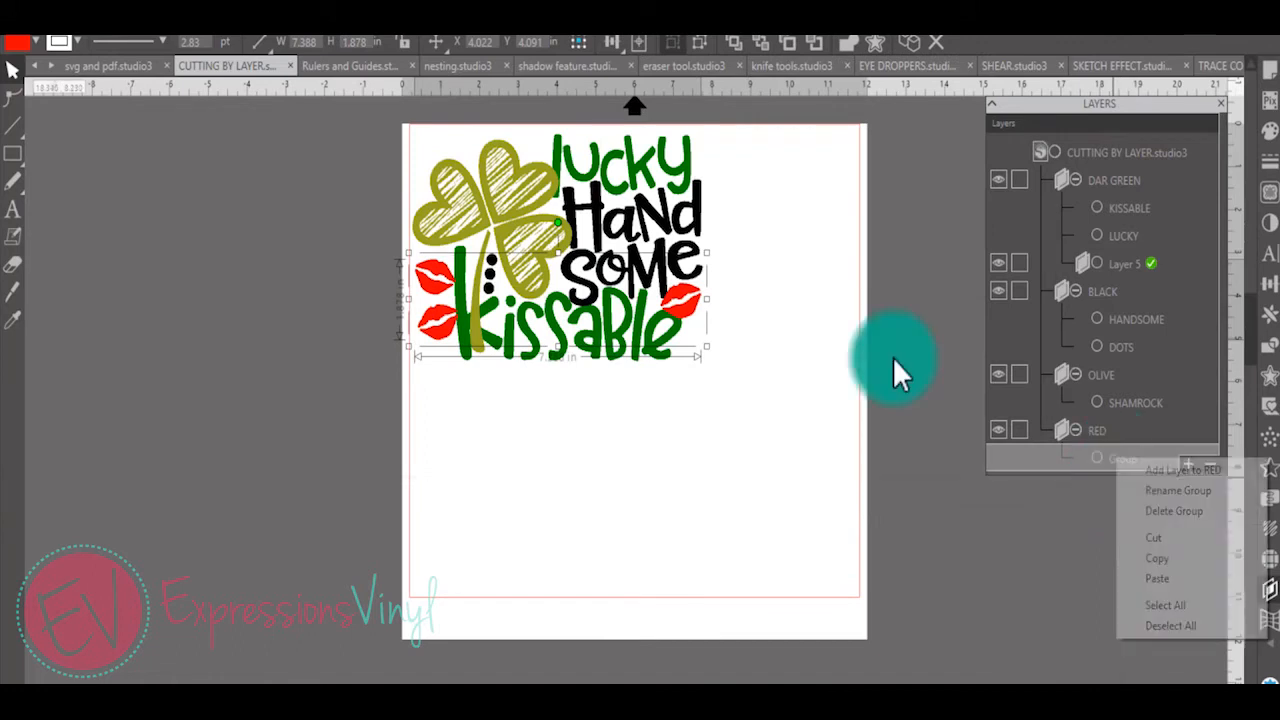
left_click(1165, 492)
type("L")
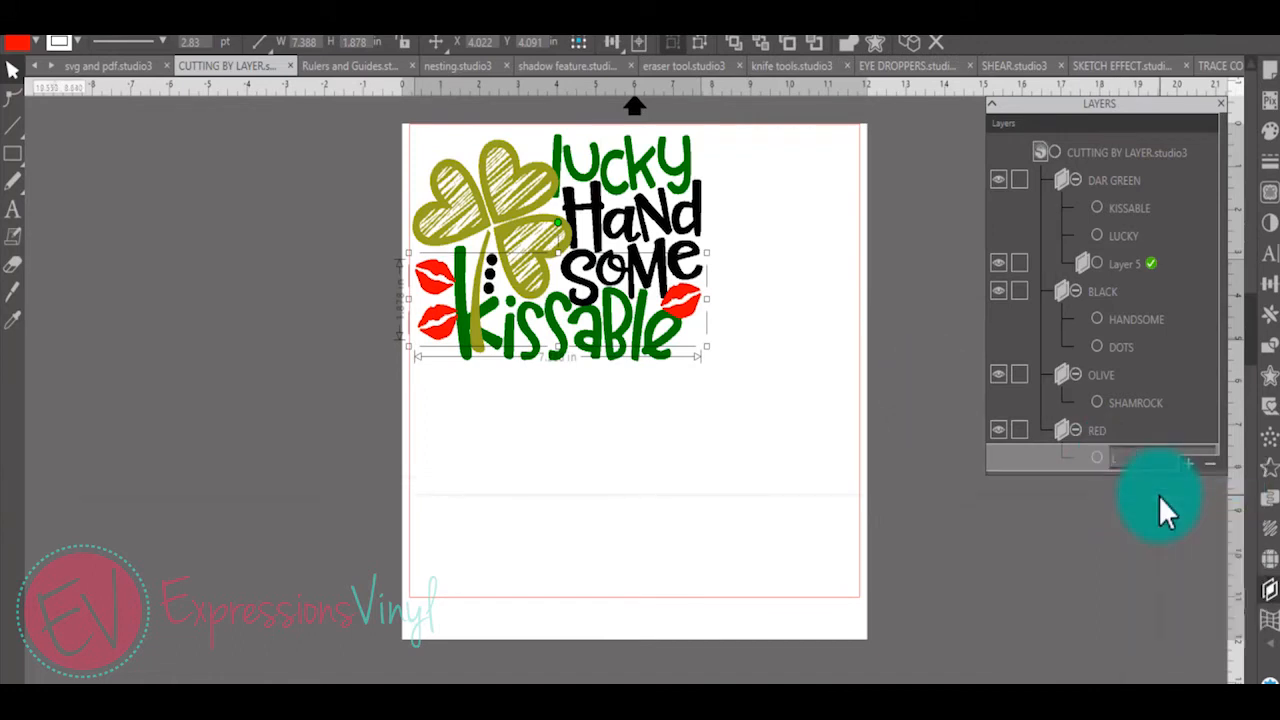
type("IPS")
left_click(1171, 548)
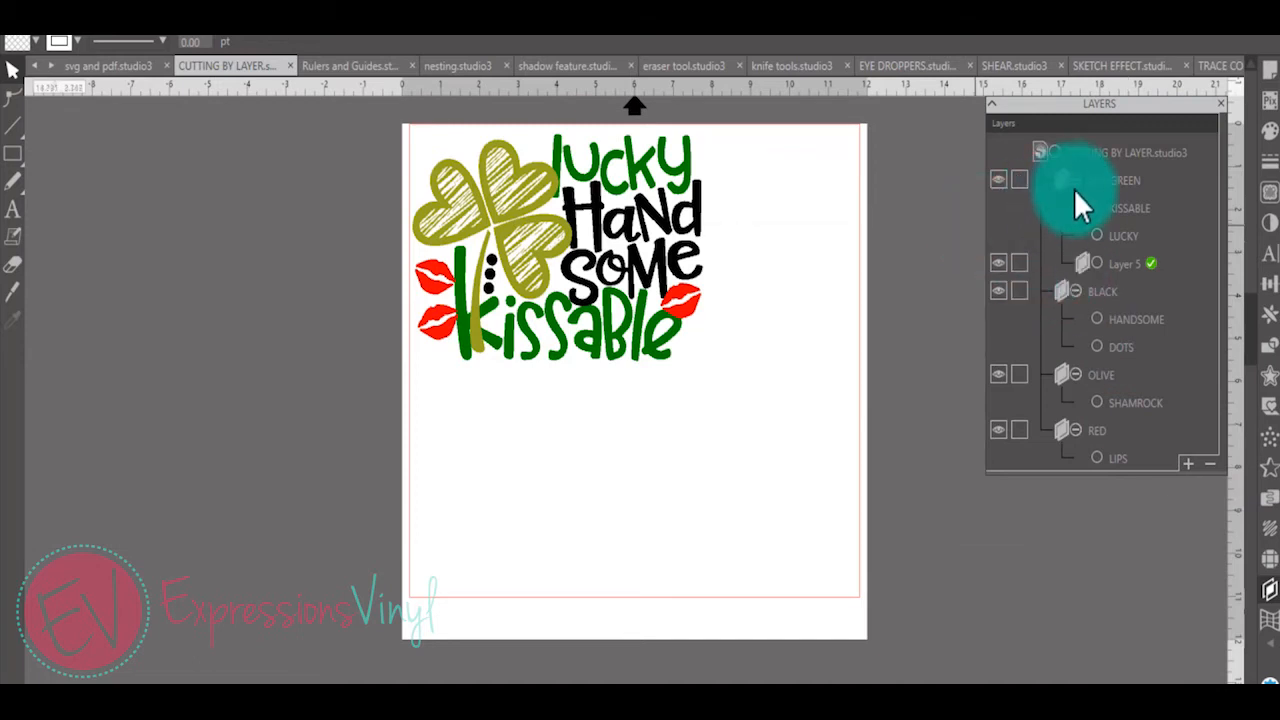
Lock the DAR GREEN layer
left_click(1032, 186)
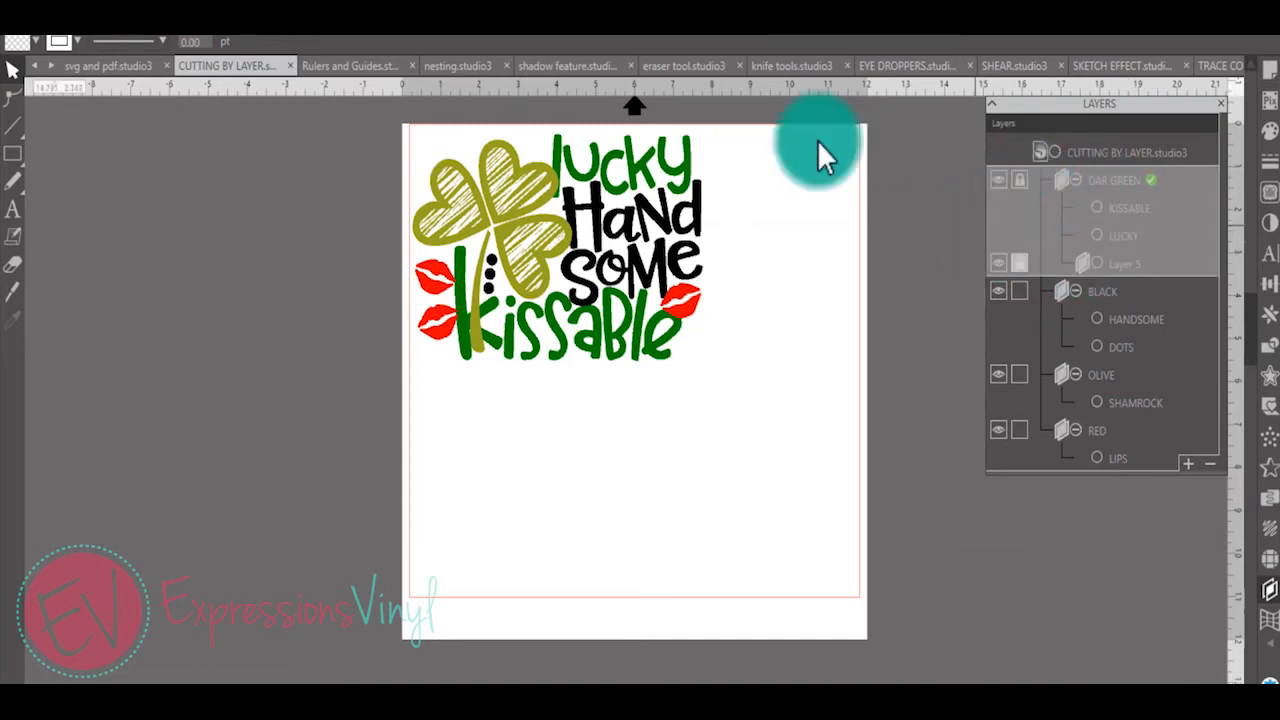
Lock the DAR GREEN, BLACK, OLIVE and RED layers
left_click(1009, 319)
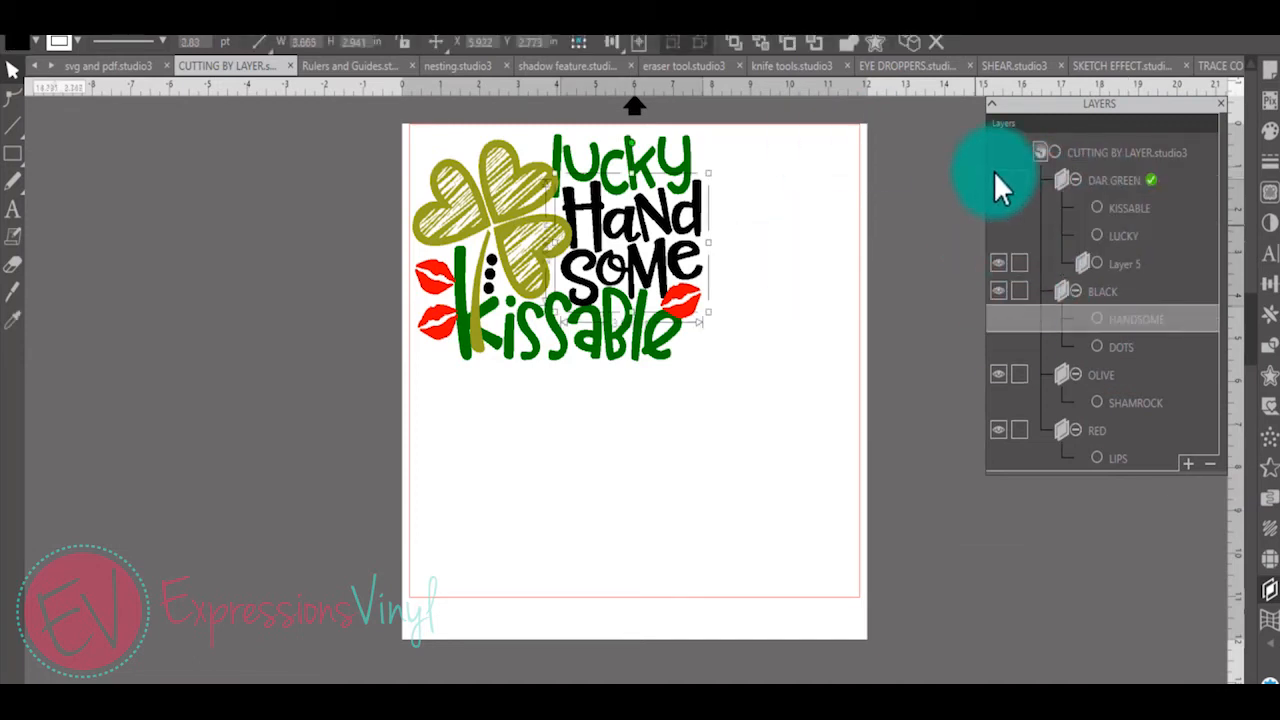
left_click(1019, 180)
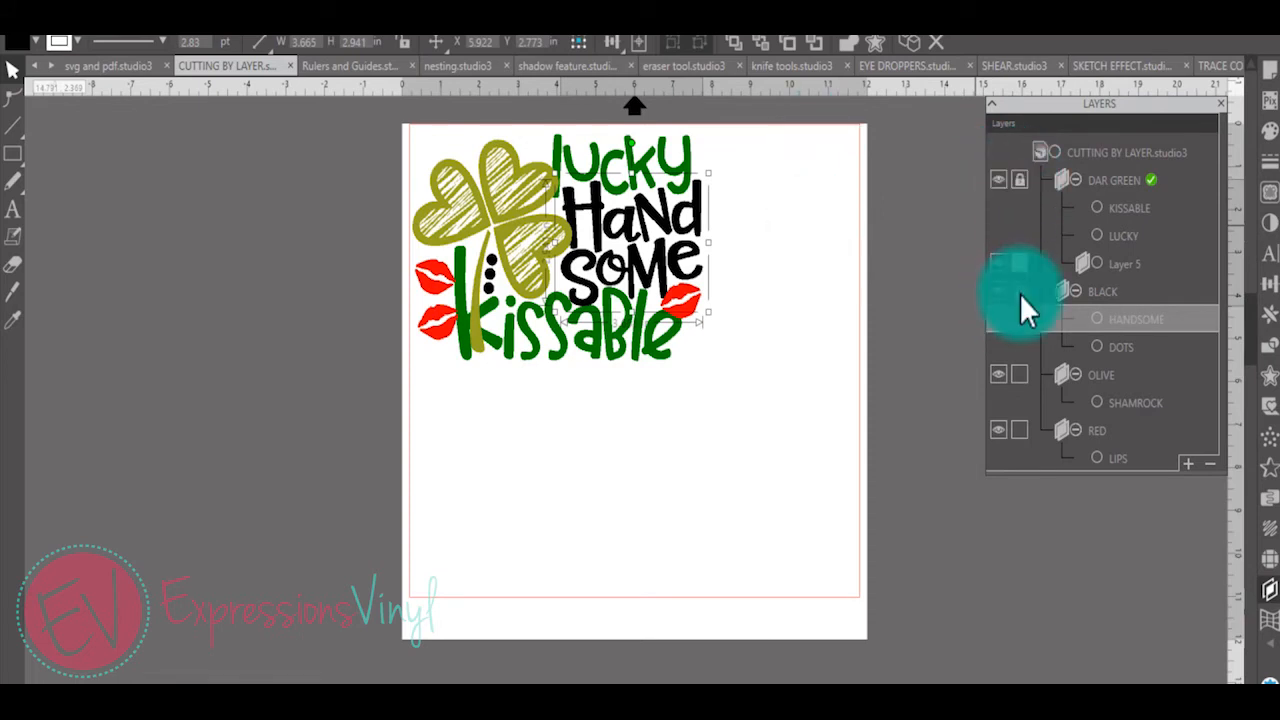
left_click(1019, 291)
left_click(1019, 374)
left_click(1019, 429)
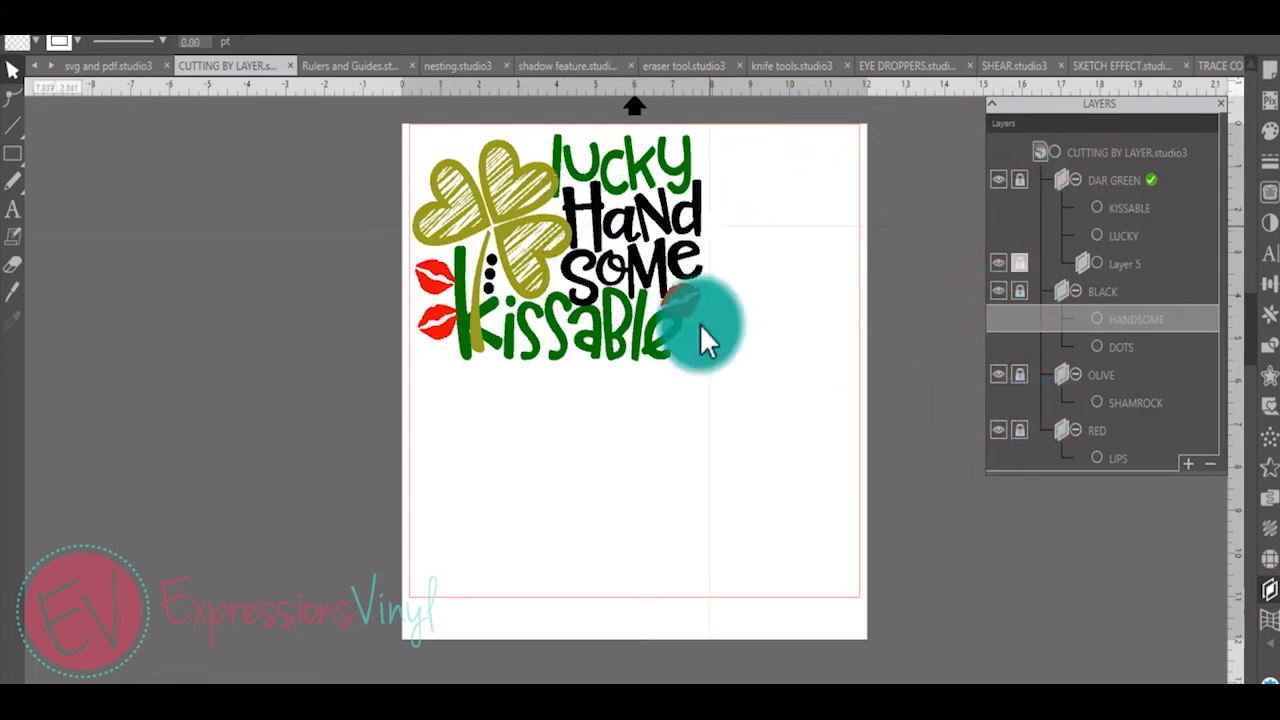
Unlock the DAR GREEN and BLACK layers and delete the unused Layer 5
left_click(1018, 181)
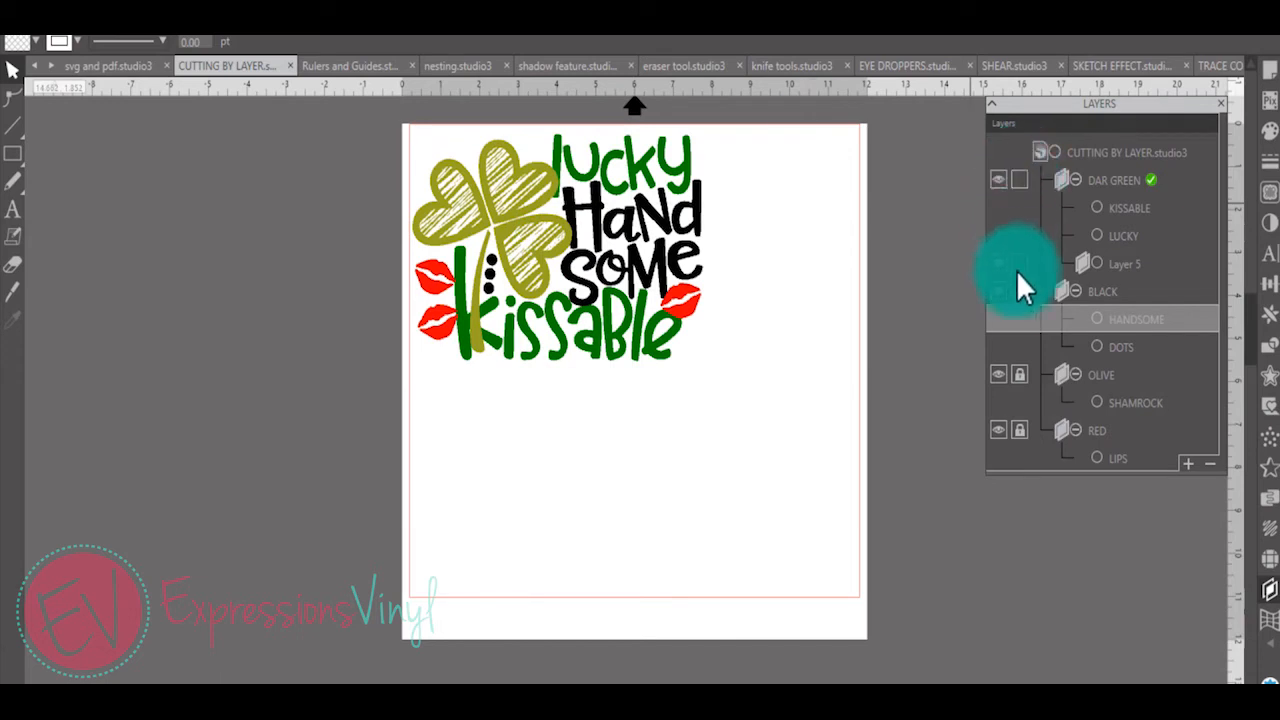
right_click(1088, 263)
left_click(1124, 312)
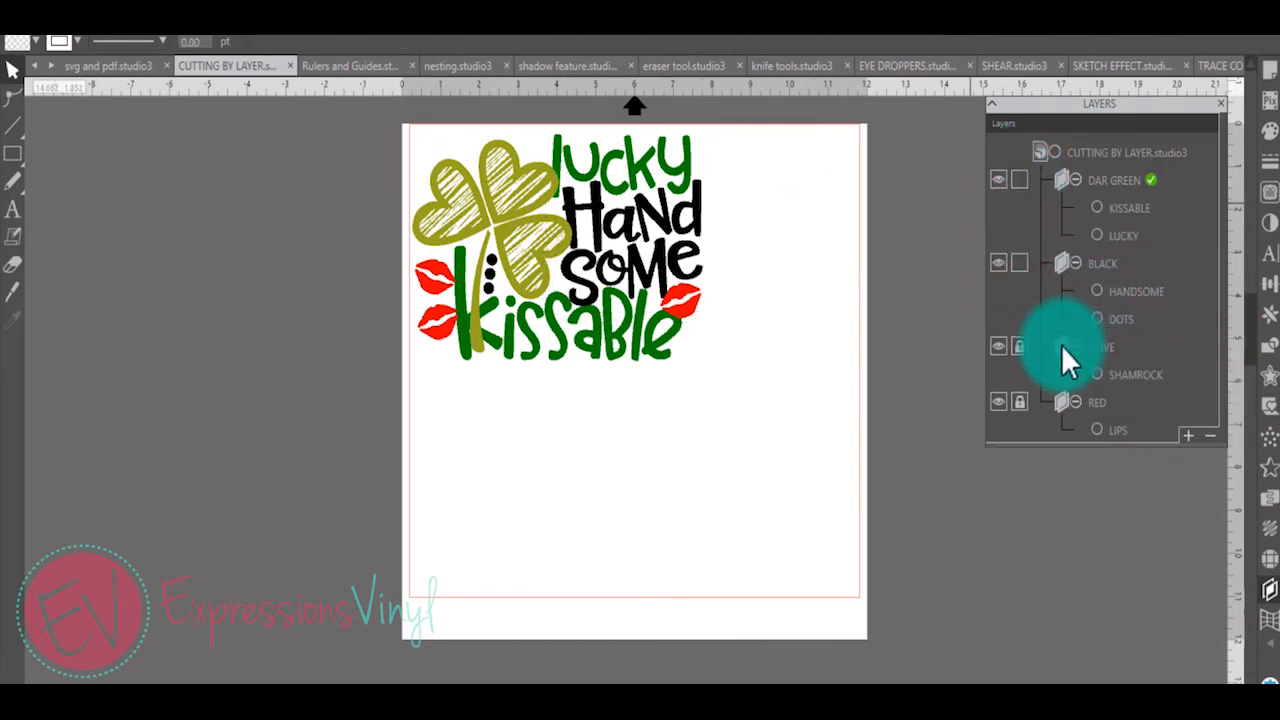
Hide the DAR GREEN layer to check which shapes can be selected for sending, and show the layer again
left_click(998, 180)
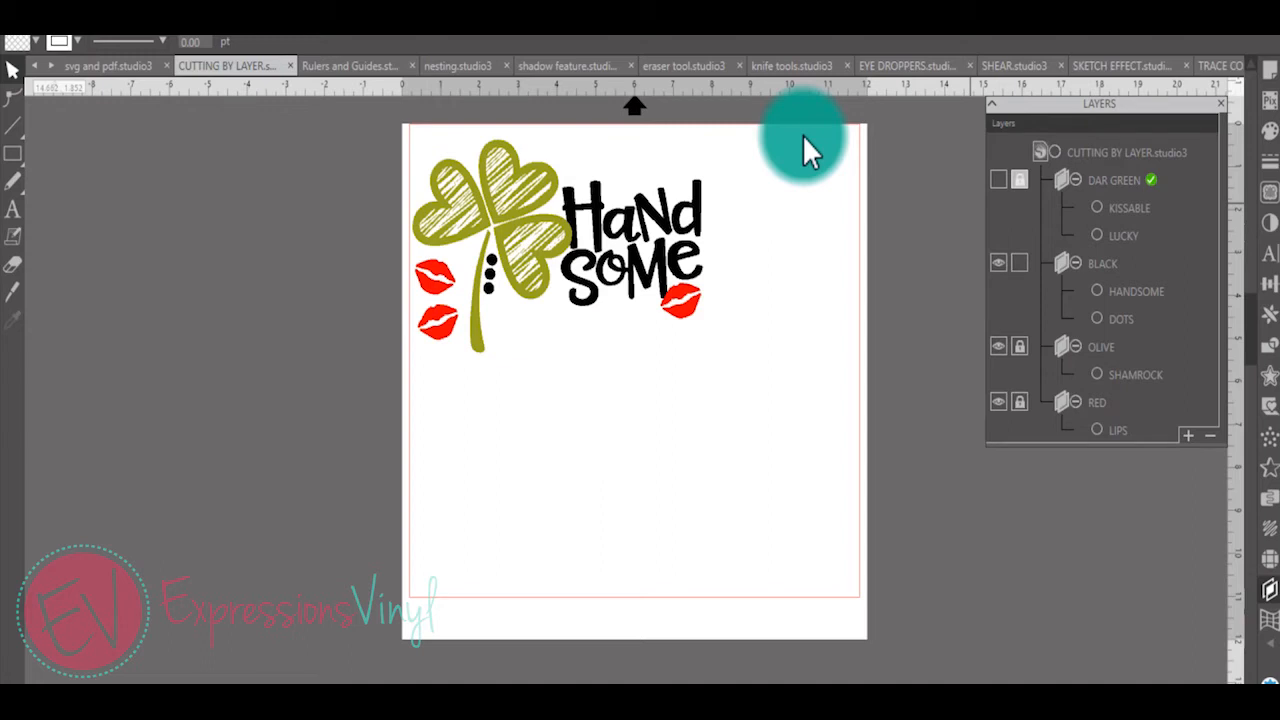
left_click(1237, 42)
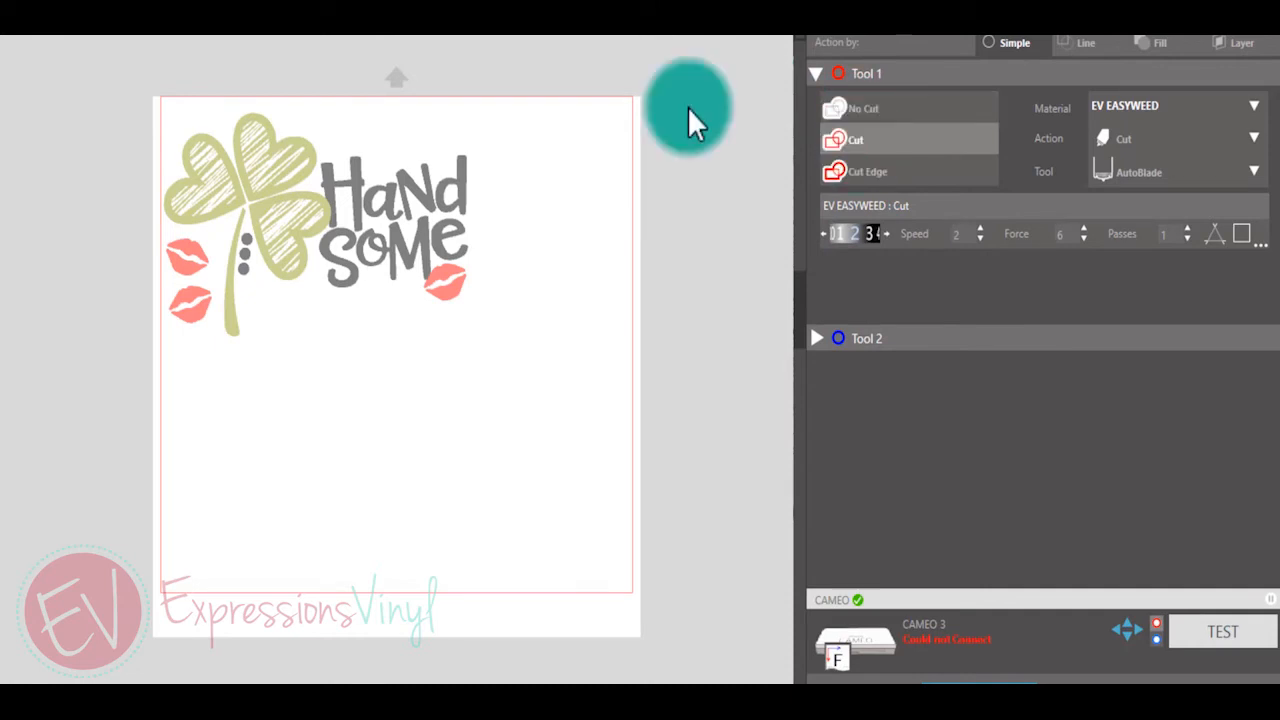
left_click_drag(156, 106, 566, 336)
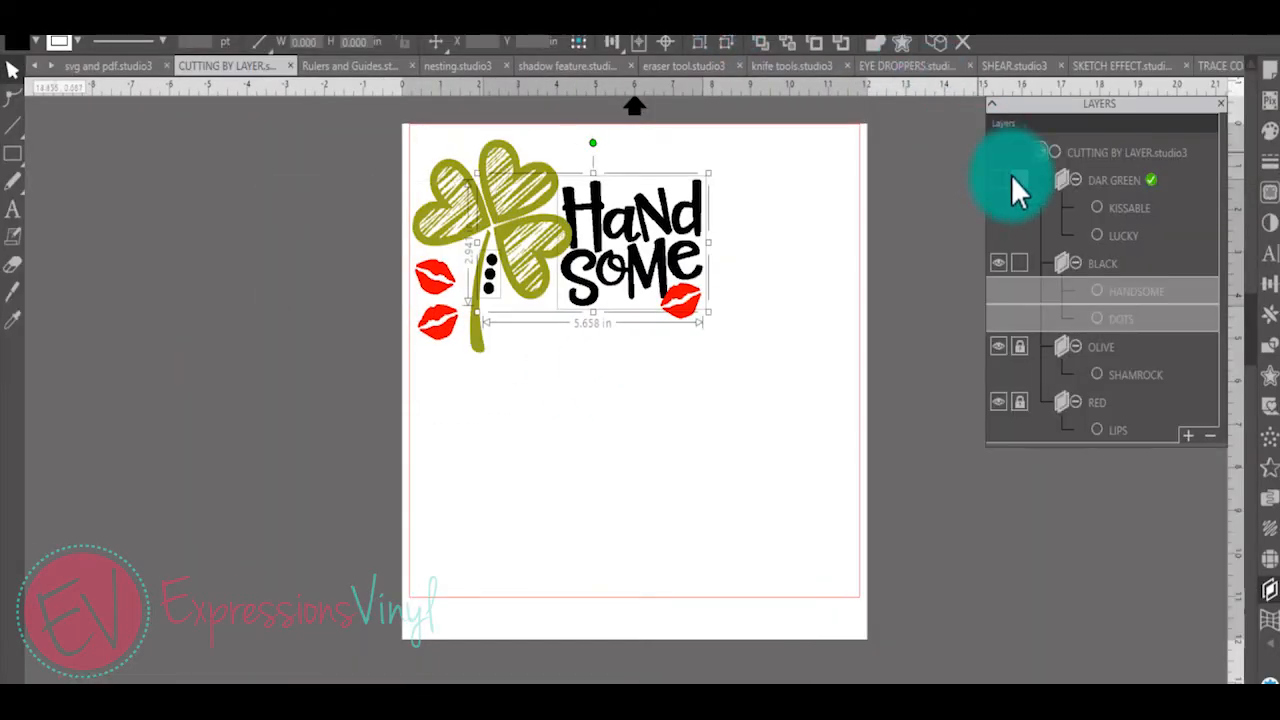
left_click(1000, 180)
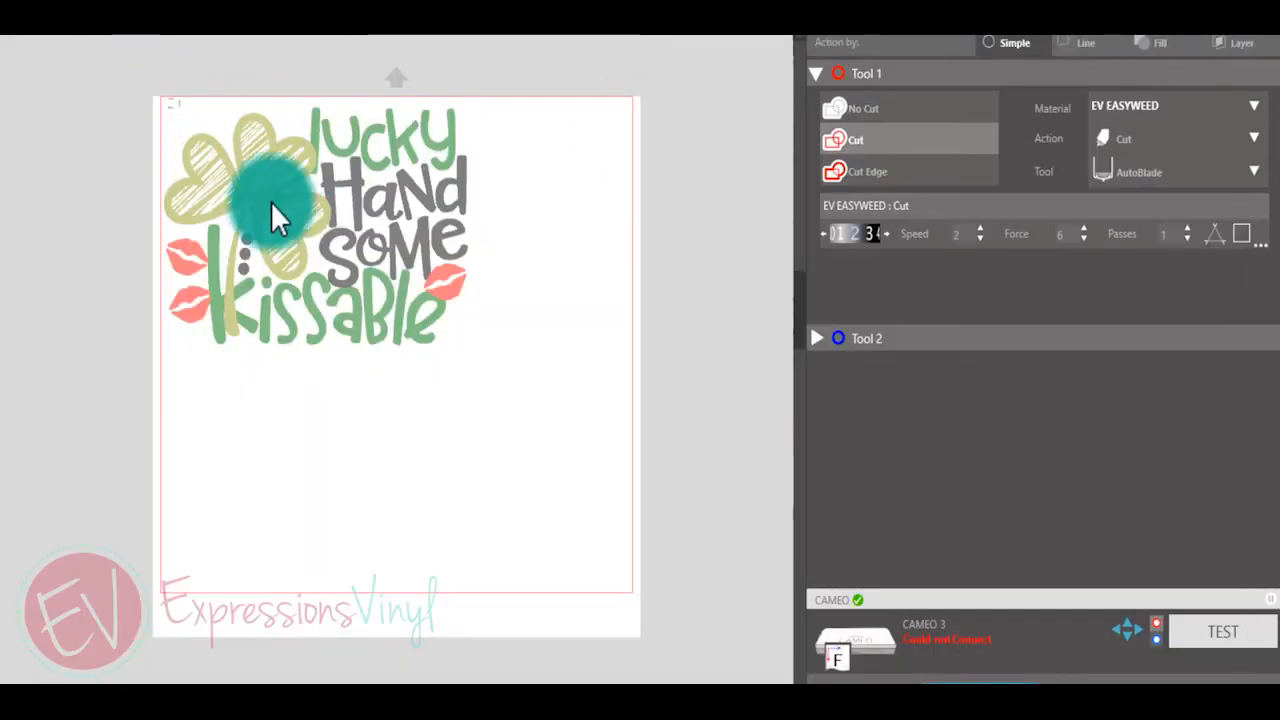
Select the unlocked green and black shapes in the send view and set them to Cut
left_click_drag(270, 201, 580, 460)
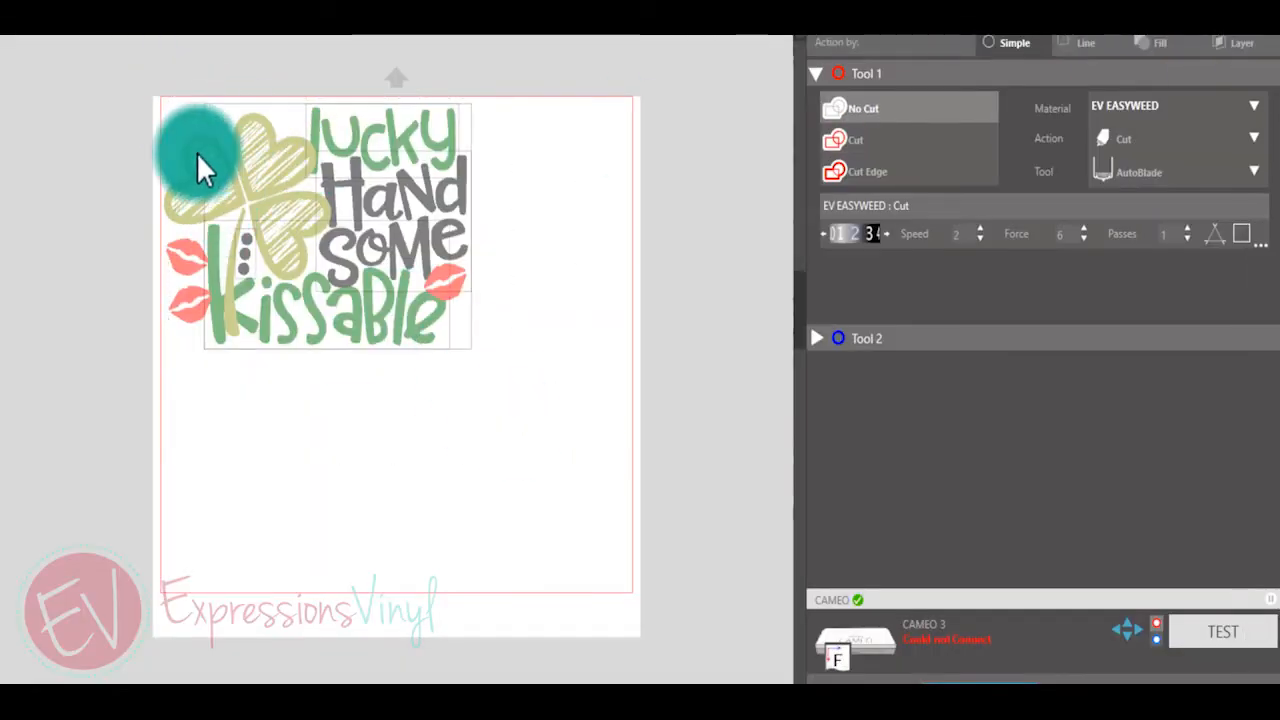
left_click_drag(132, 77, 545, 409)
left_click(850, 139)
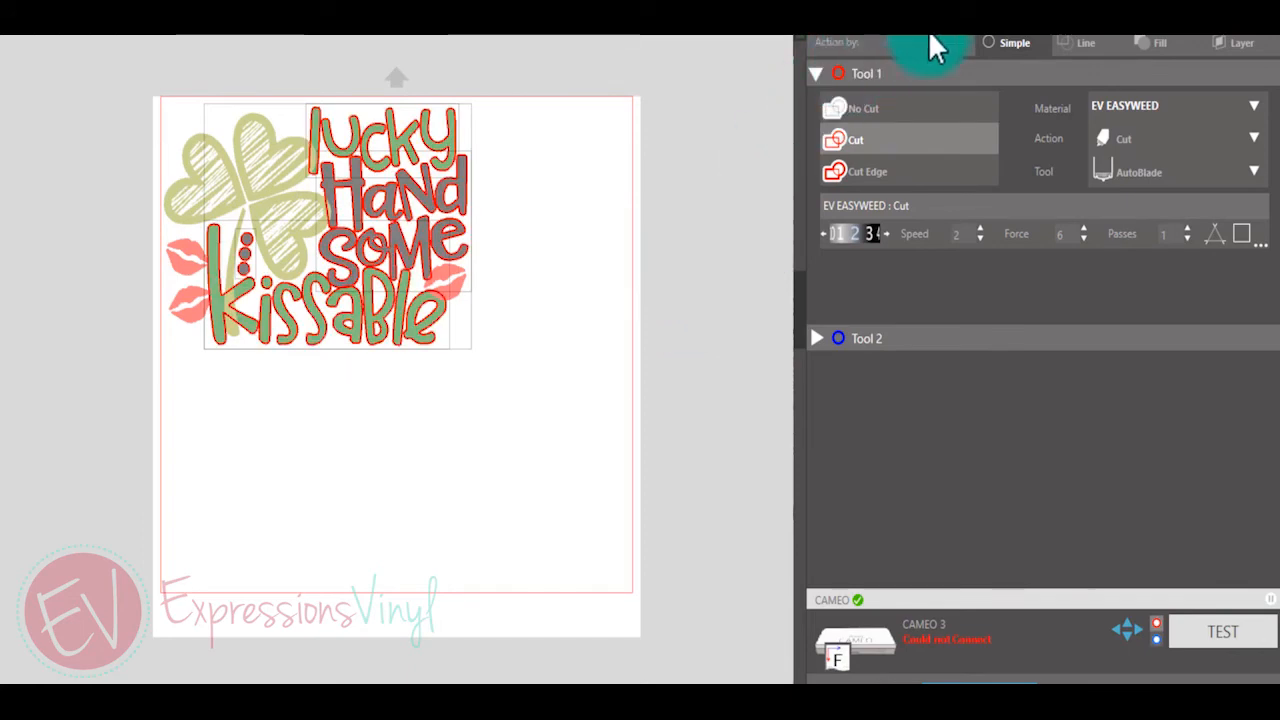
Switch the cut actions to be organised by layer and leave only the OLIVE layer enabled for cutting
left_click(1238, 45)
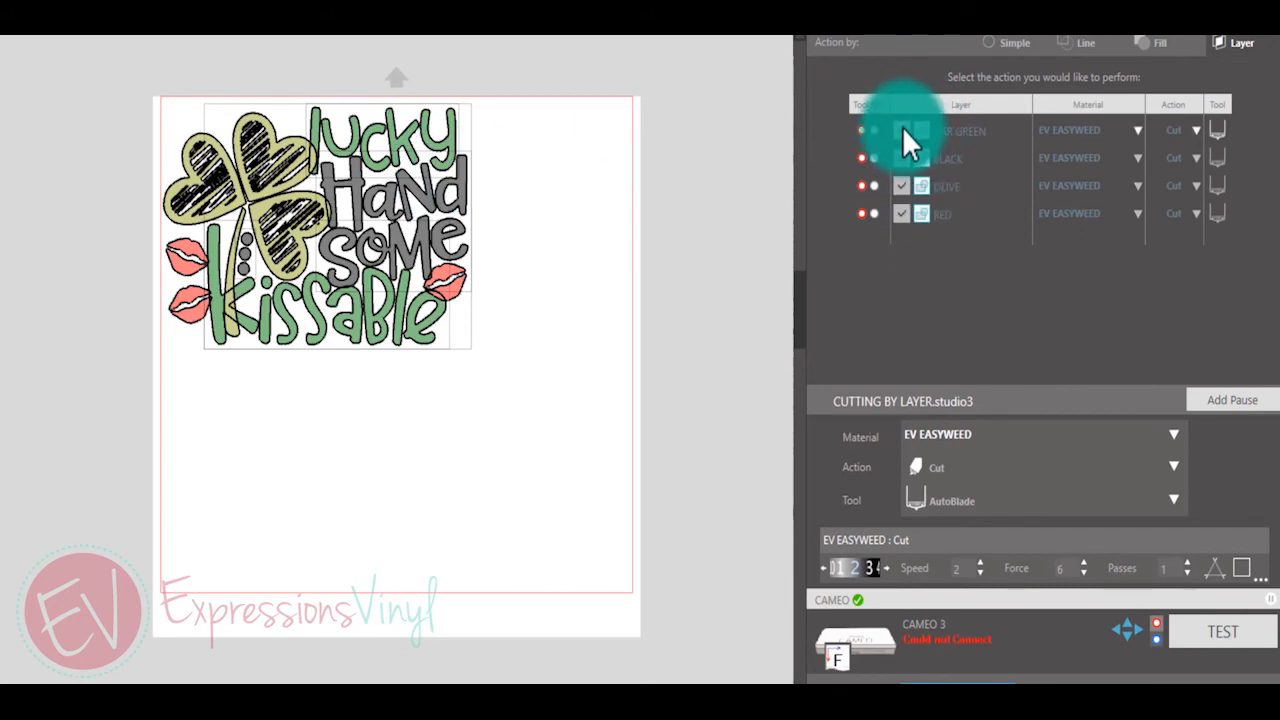
left_click(902, 128)
left_click(903, 160)
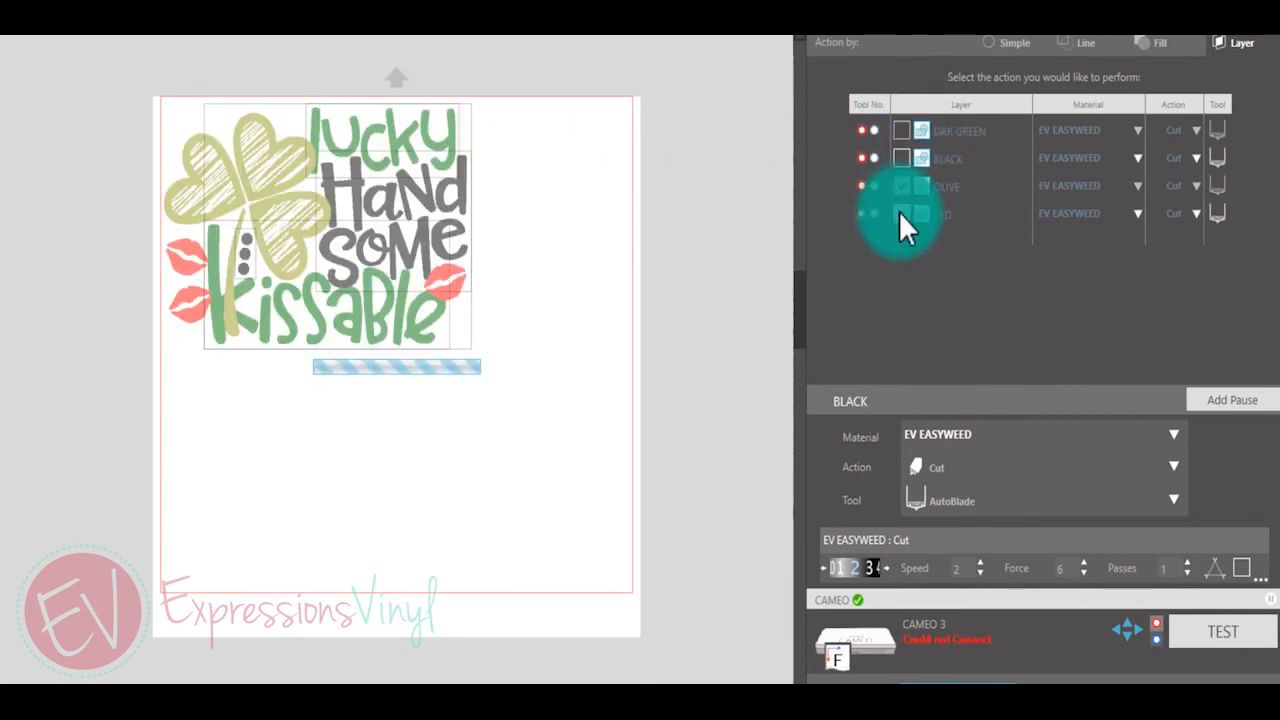
left_click(900, 212)
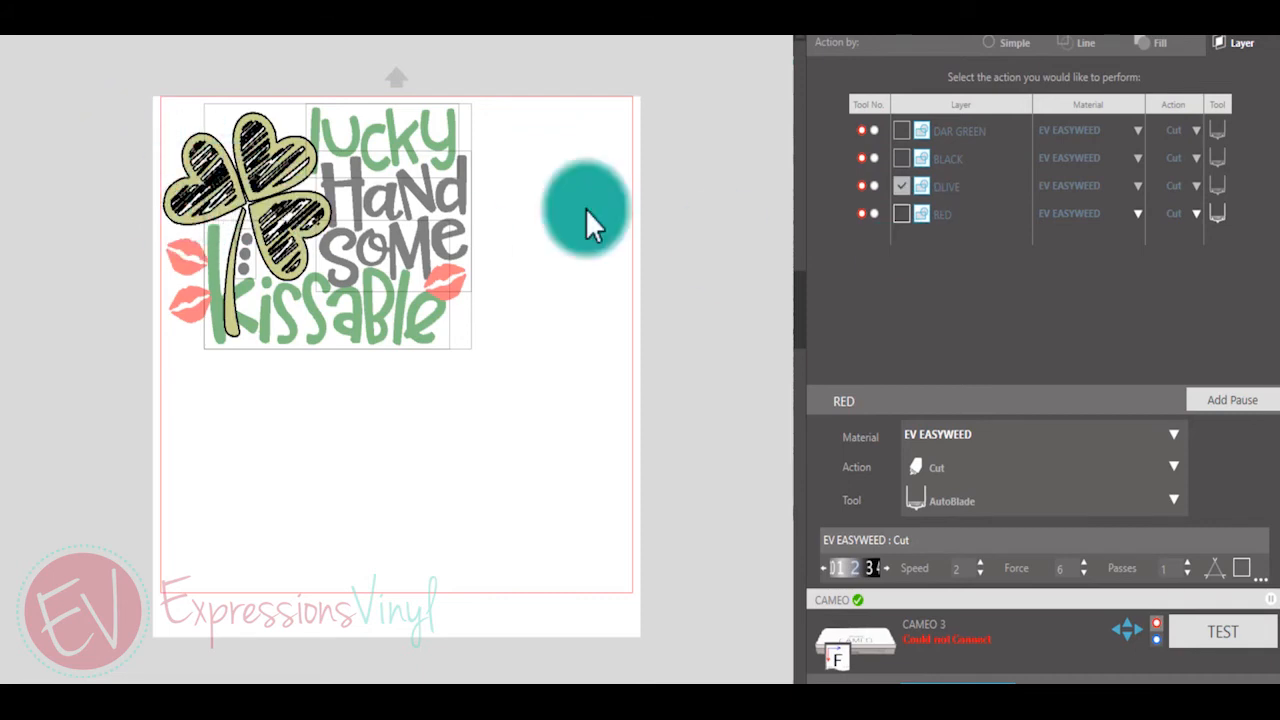
Enable only the RED layer for cutting in place of OLIVE, and disable it again
left_click(902, 187)
left_click(900, 214)
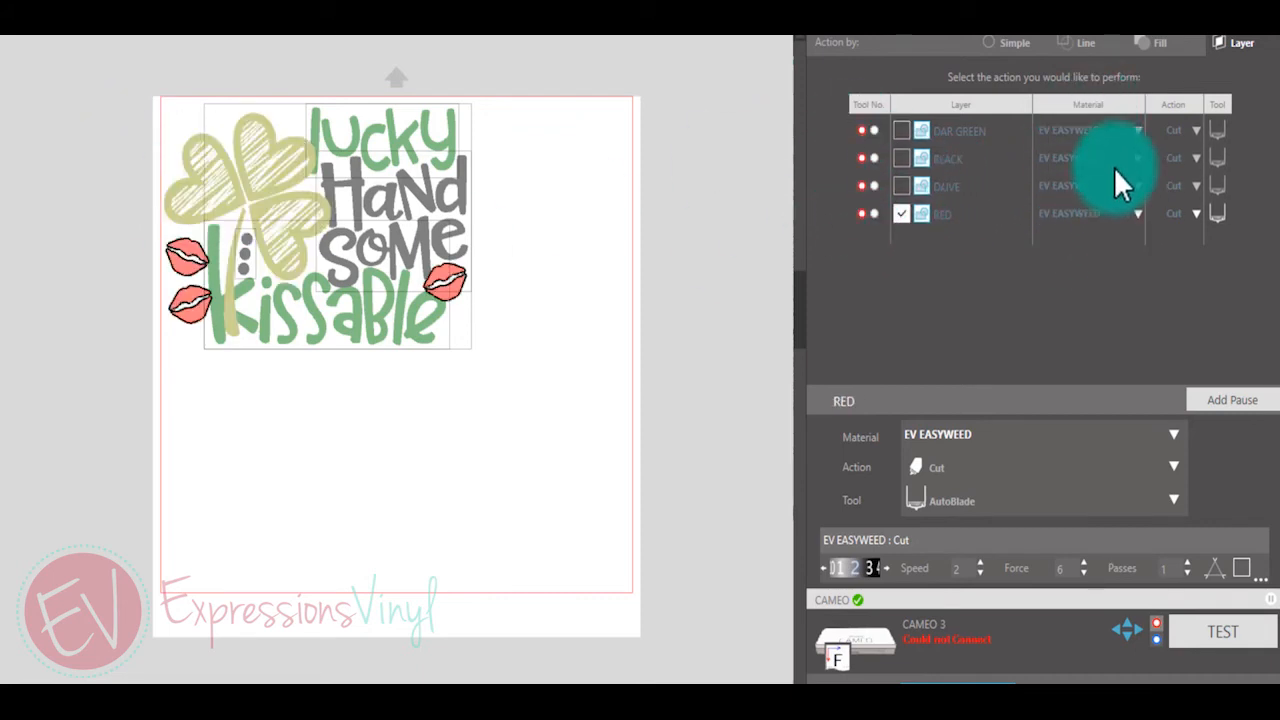
left_click(901, 214)
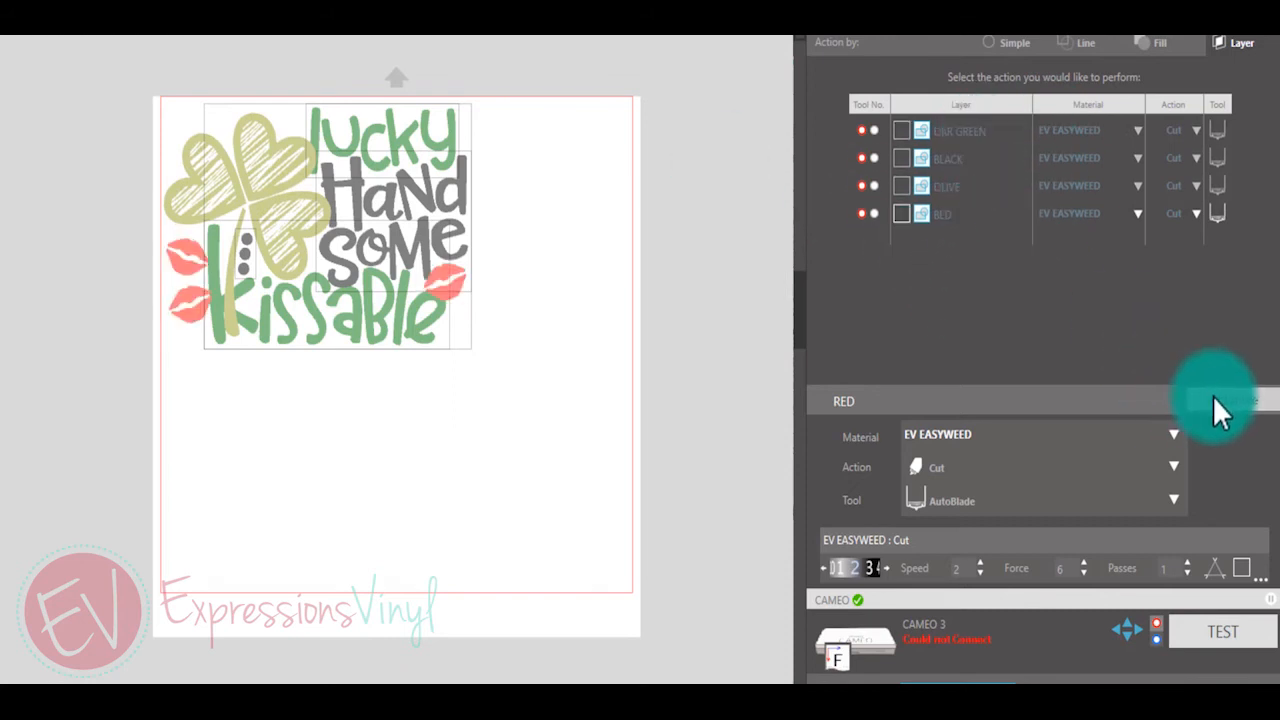
Enable cutting for the DAR GREEN, BLACK, OLIVE and RED layers and add a pause after RED
left_click(901, 130)
left_click(901, 158)
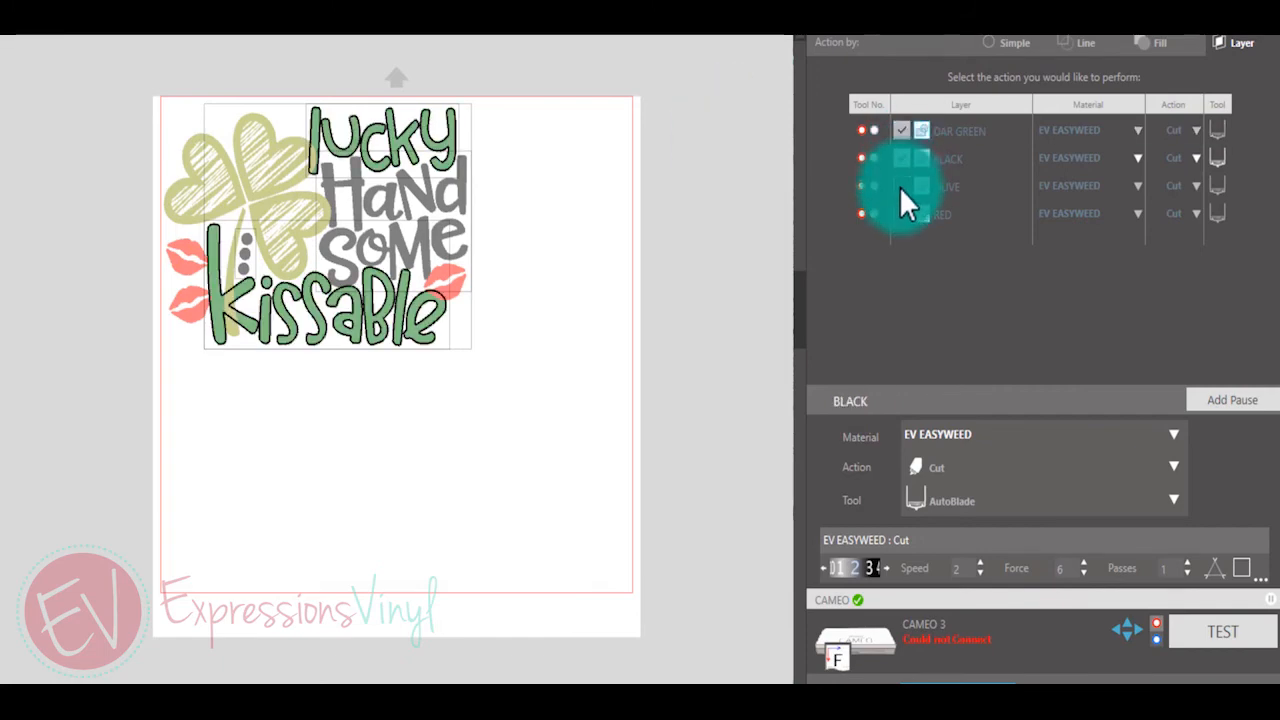
left_click(901, 186)
left_click(901, 214)
left_click(1203, 401)
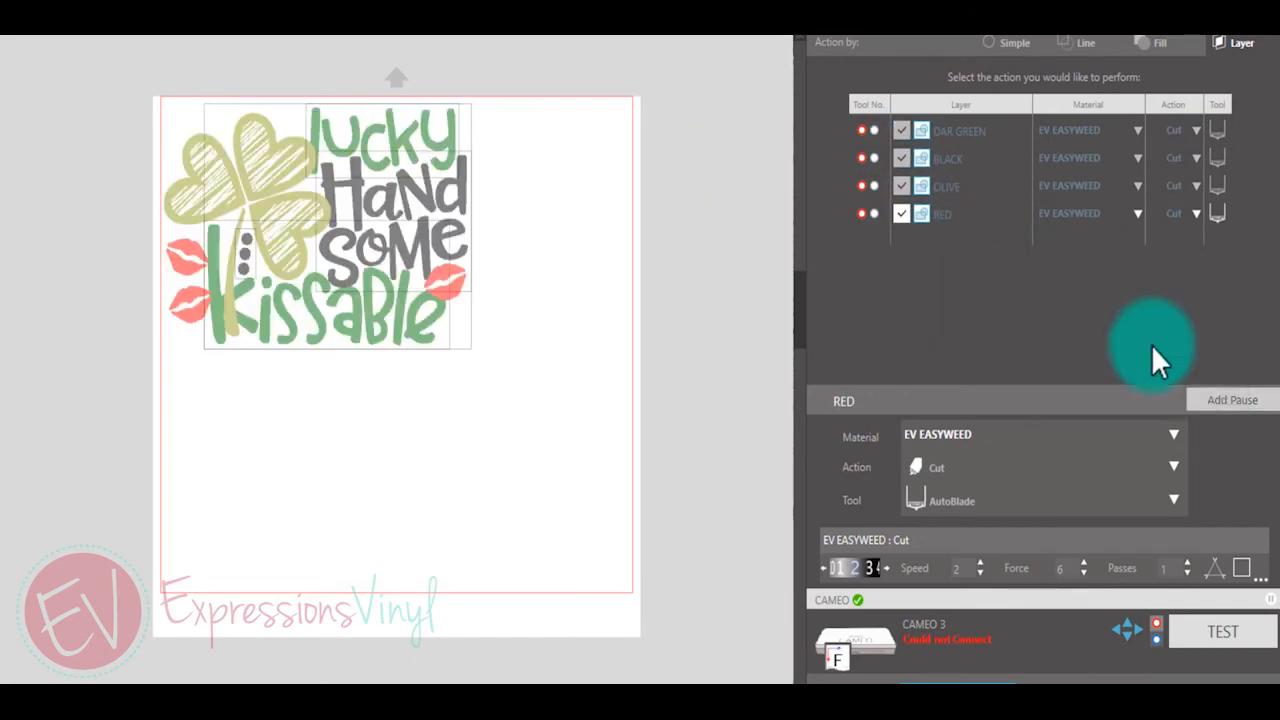
Disable cutting for all four layers, DAR GREEN through RED
left_click(961, 135)
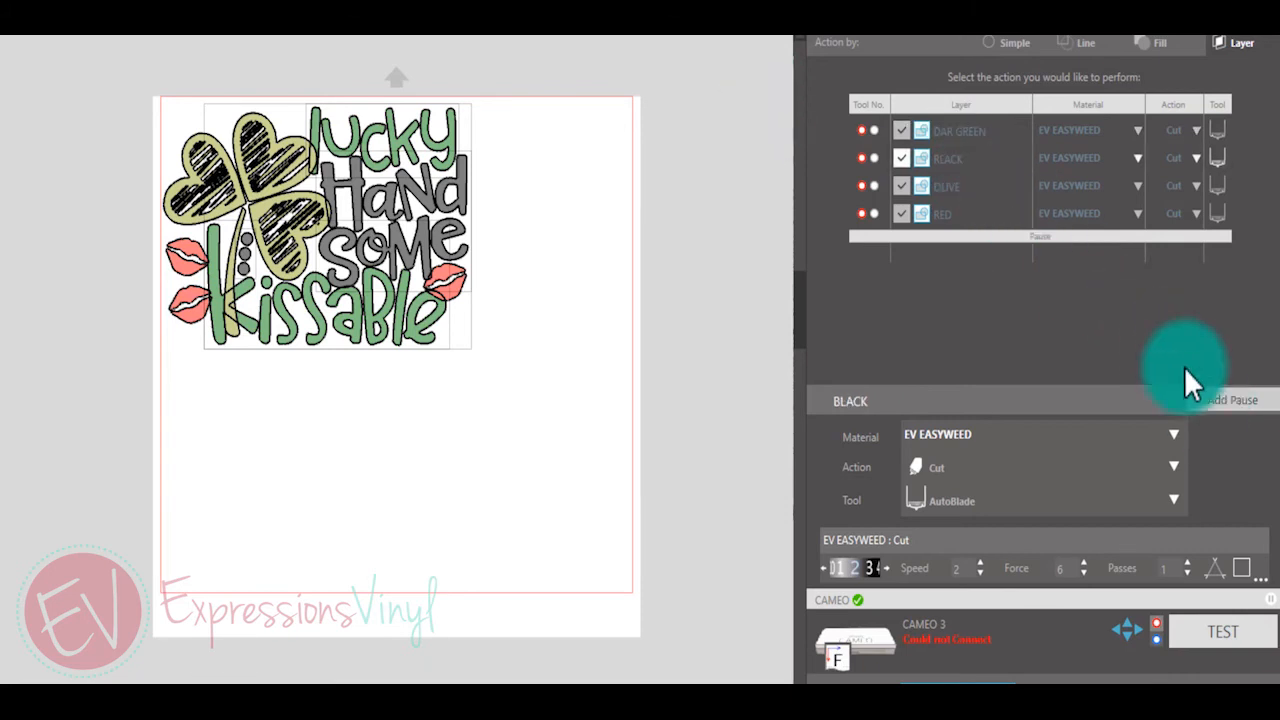
left_click(966, 133)
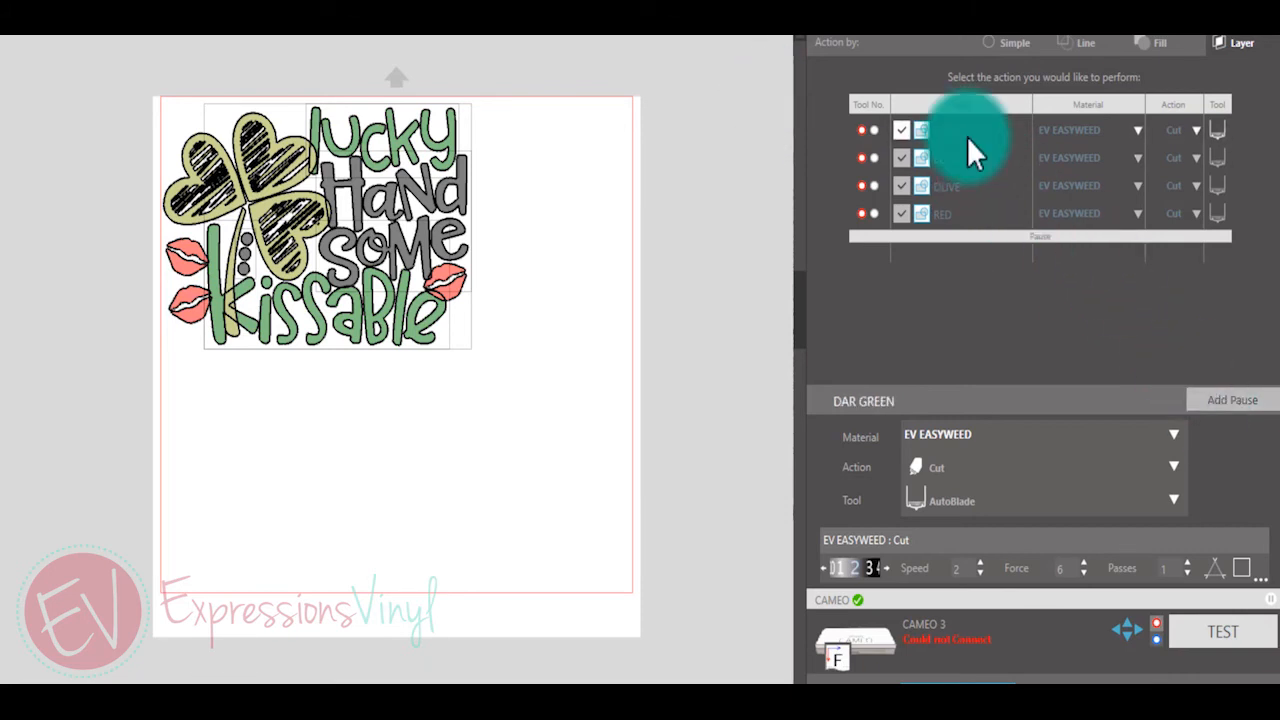
left_click(902, 131)
left_click(902, 214)
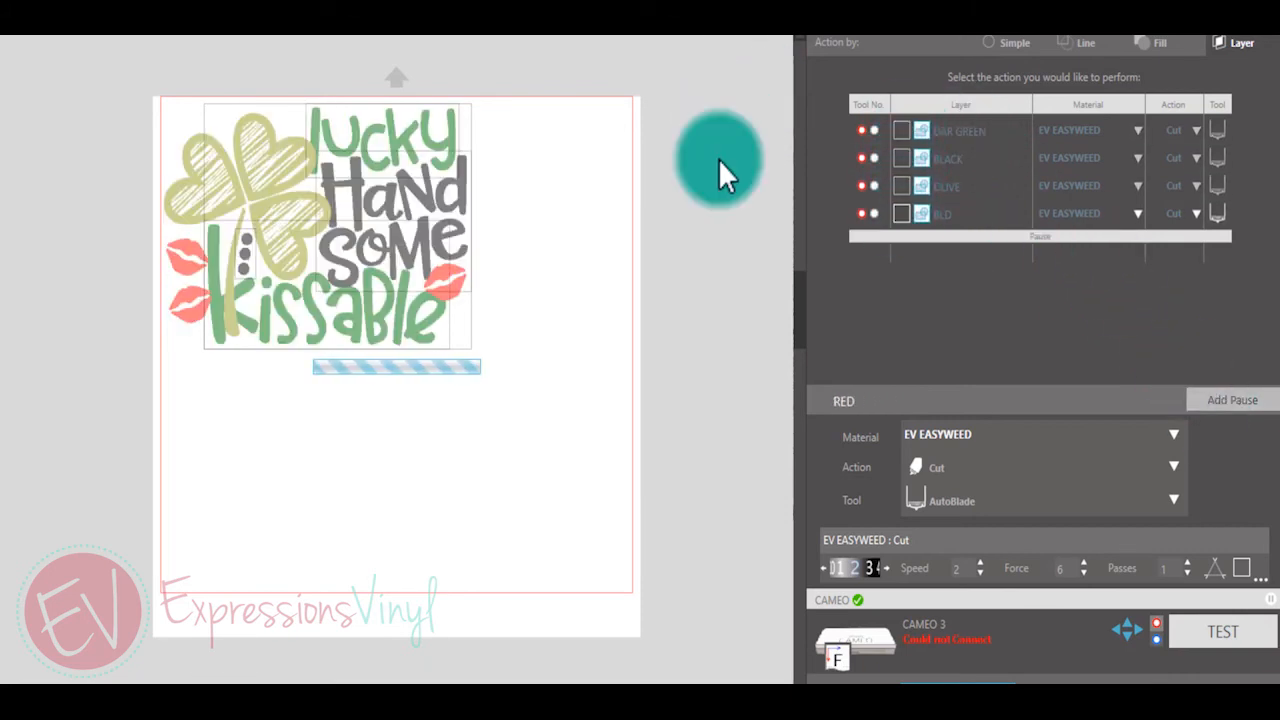
Add a pause after each of the DAR GREEN, BLACK and OLIVE layers
left_click(940, 132)
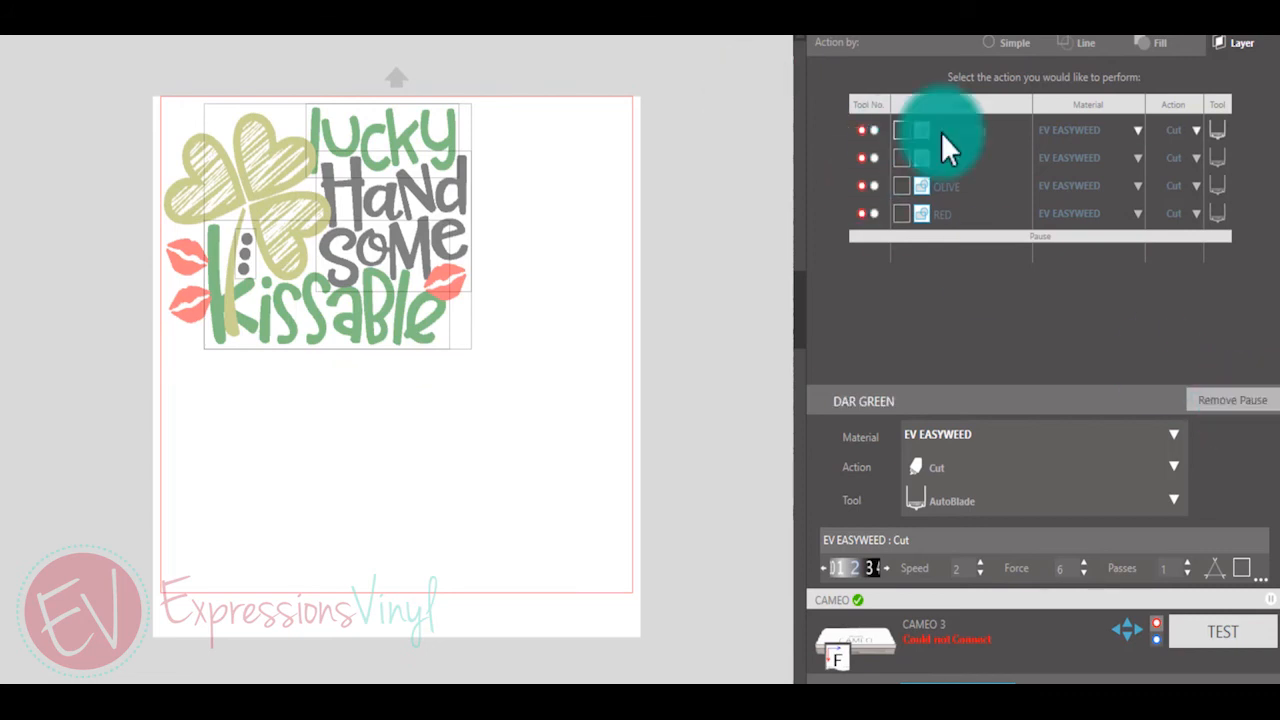
left_click(1215, 397)
left_click(948, 175)
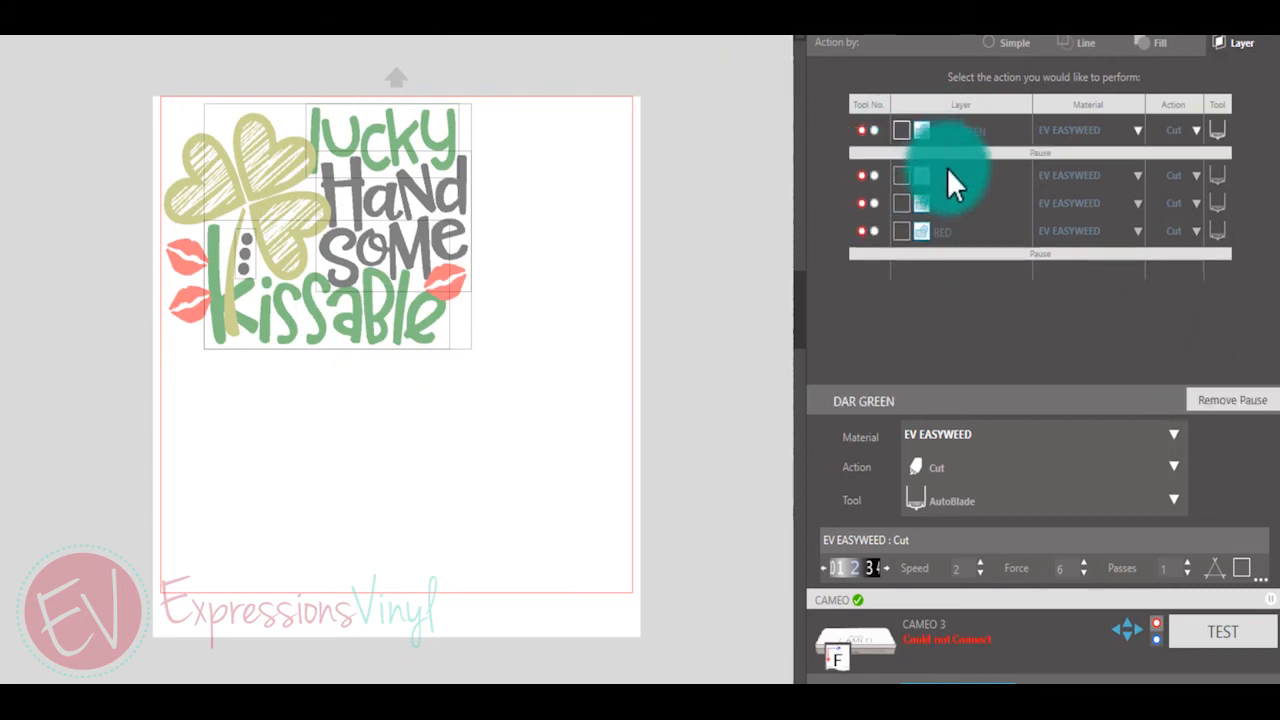
left_click(1262, 402)
left_click(950, 222)
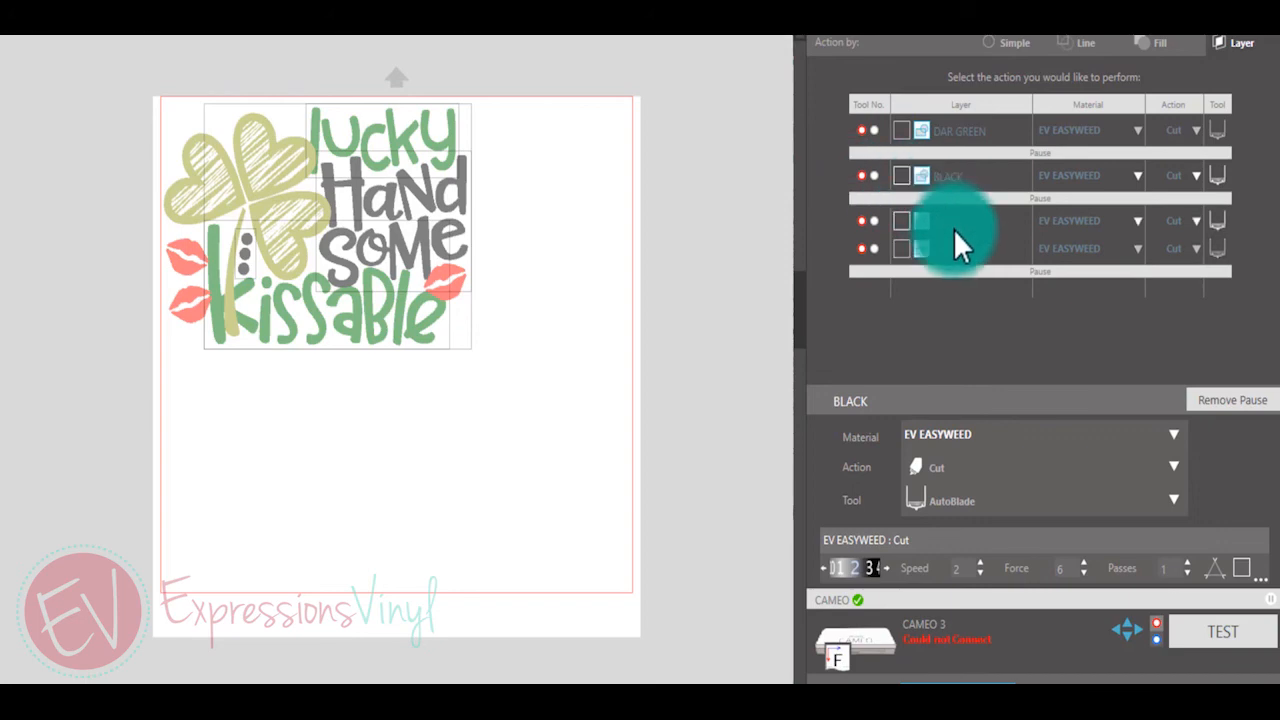
left_click(1222, 398)
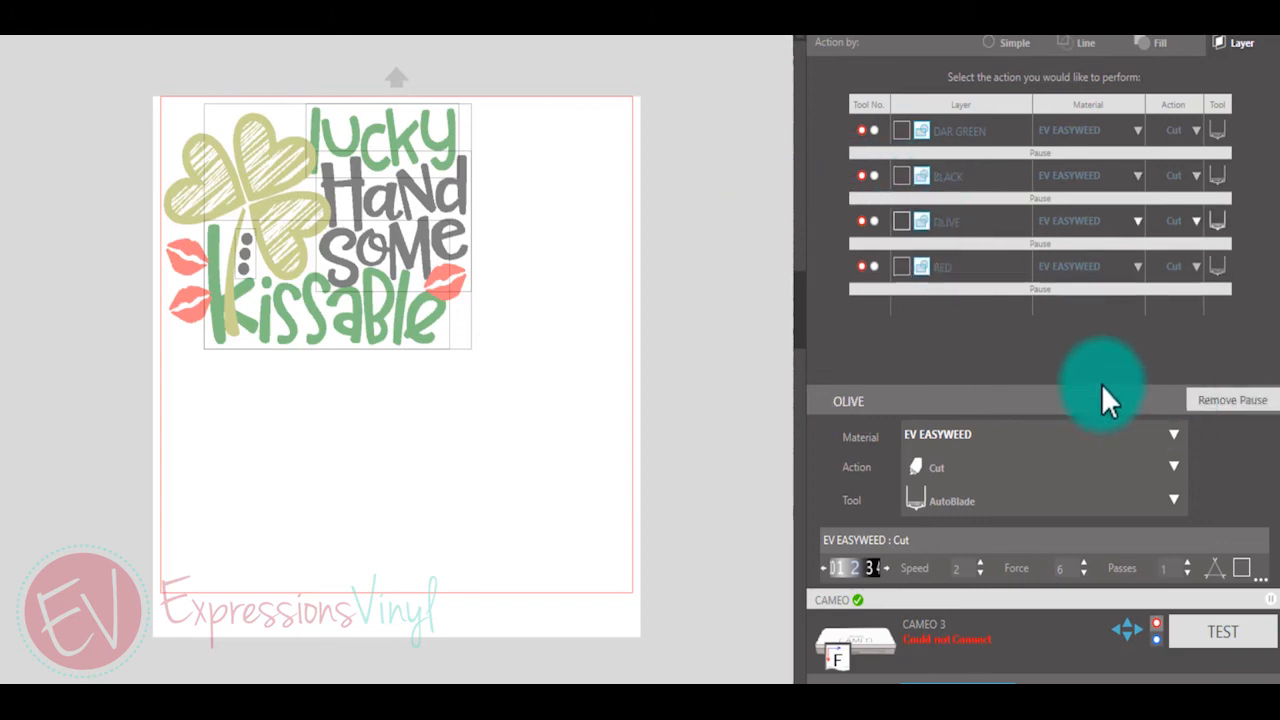
Enable cutting for the DAR GREEN, BLACK, OLIVE and RED layers with their pauses in place
left_click(901, 130)
left_click(901, 175)
left_click(901, 220)
left_click(901, 266)
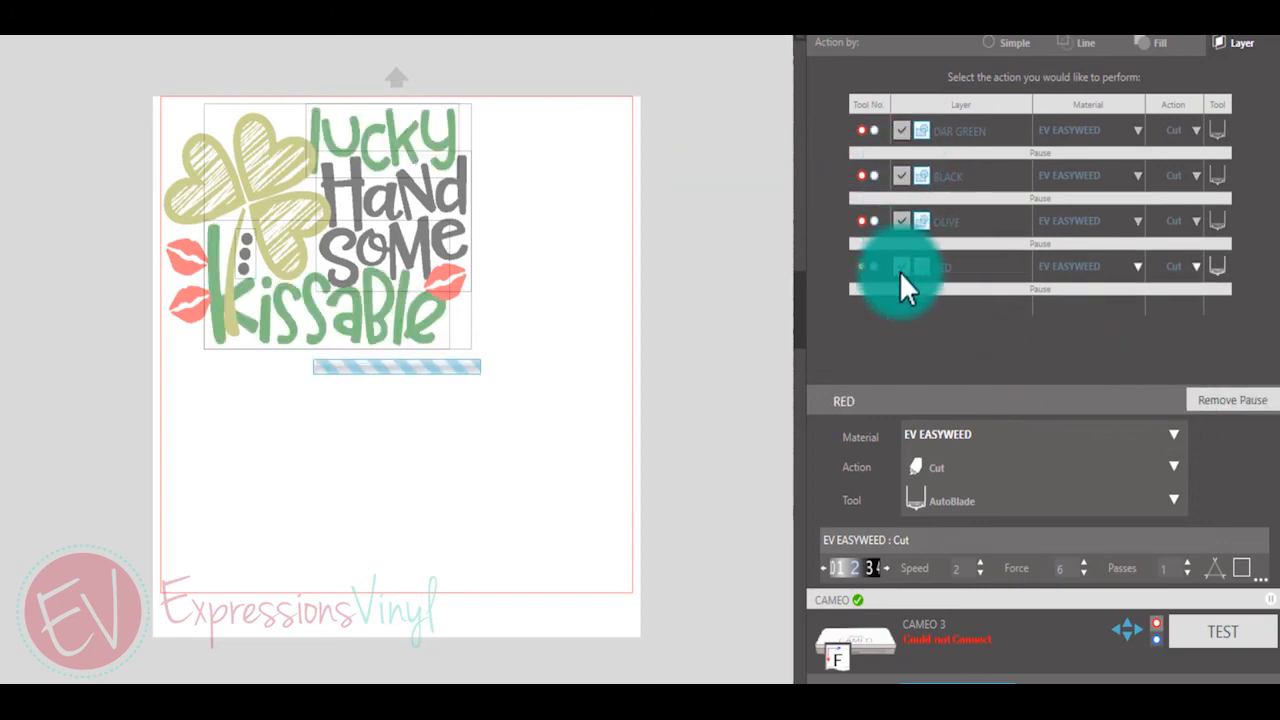
left_click(958, 128)
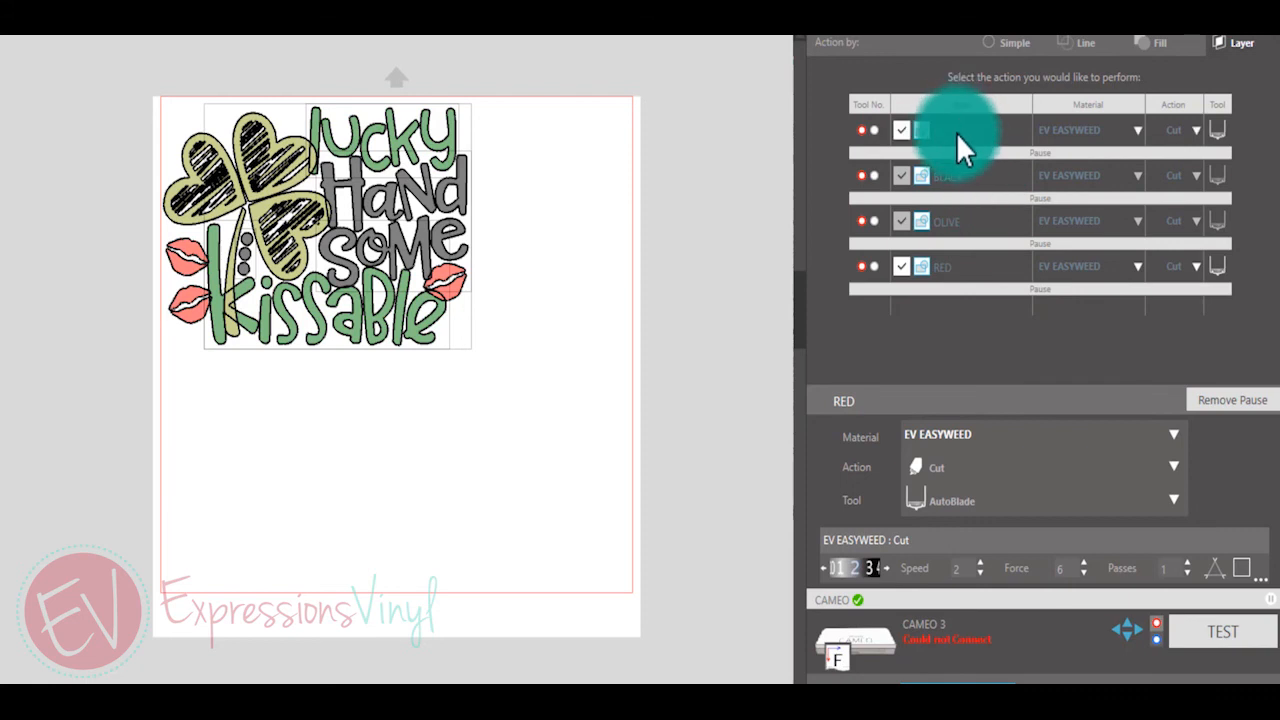